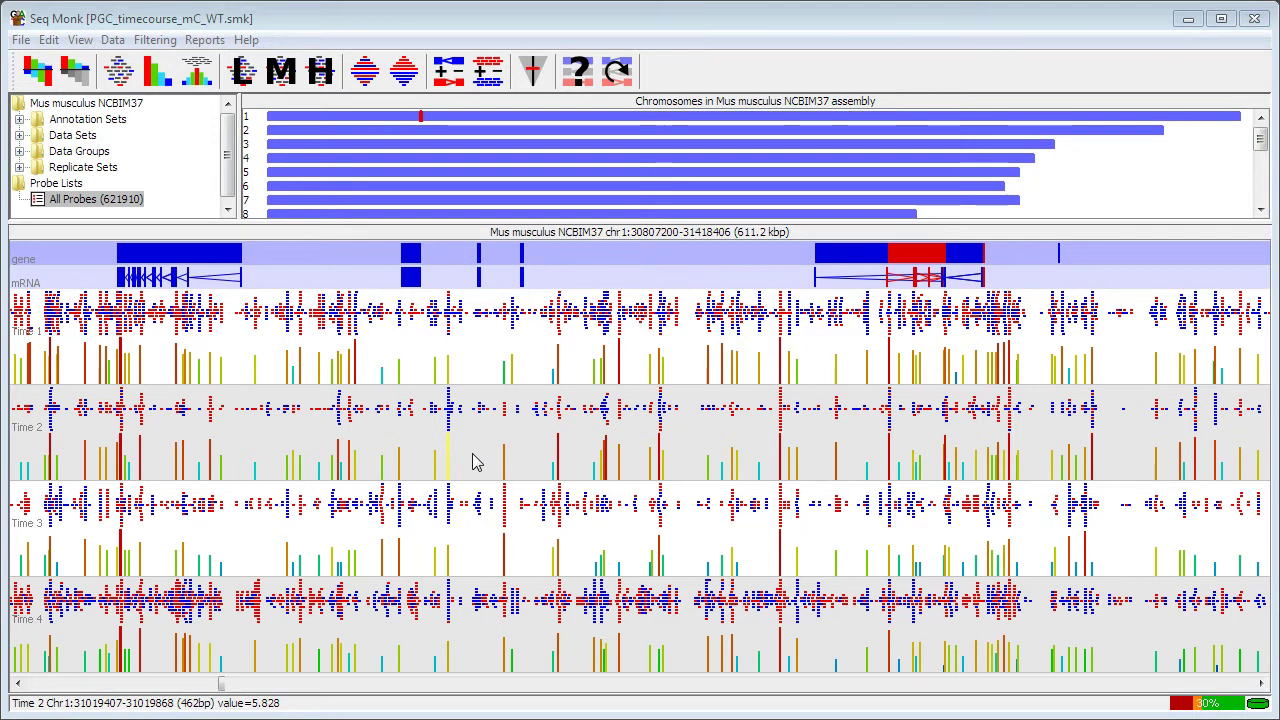
Filter individual probes by a maximum difference of at least 5, saving the 5708-probe 'Difference above 5.0' list.
left_click(165, 42)
mouse_move(186, 90)
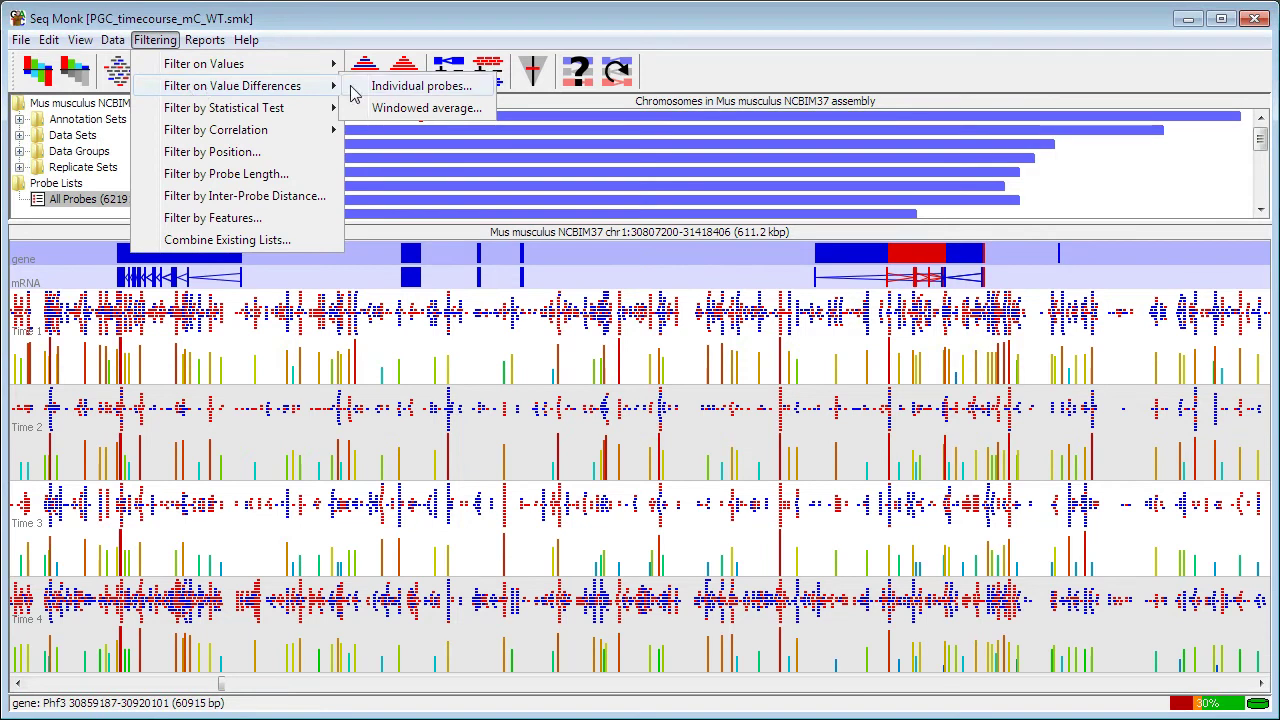
left_click(410, 90)
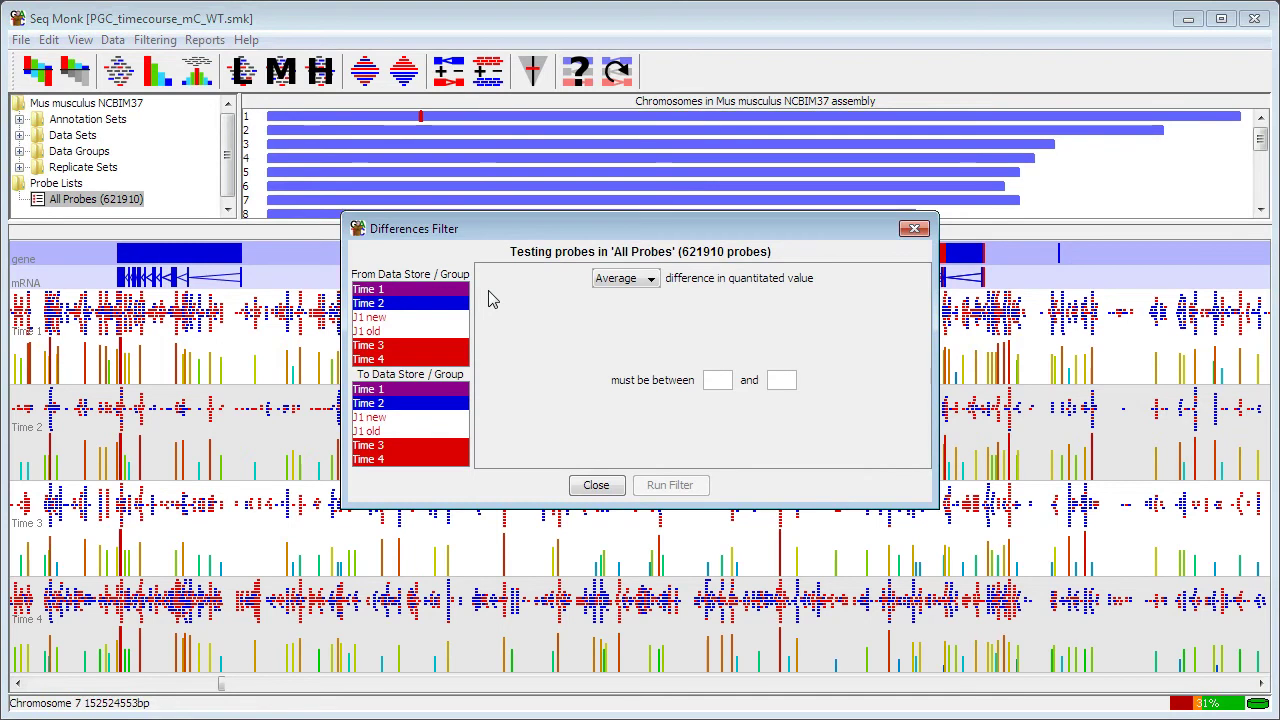
left_click(630, 282)
left_click(630, 313)
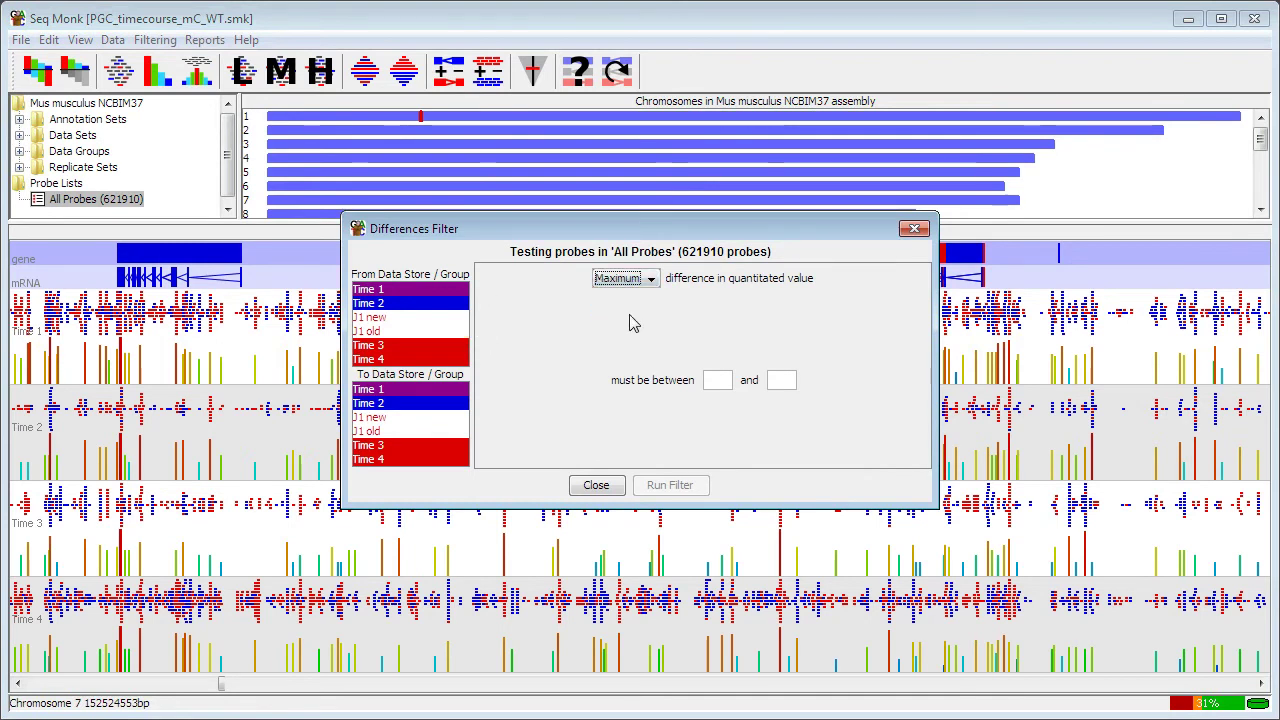
left_click(722, 380)
type("5")
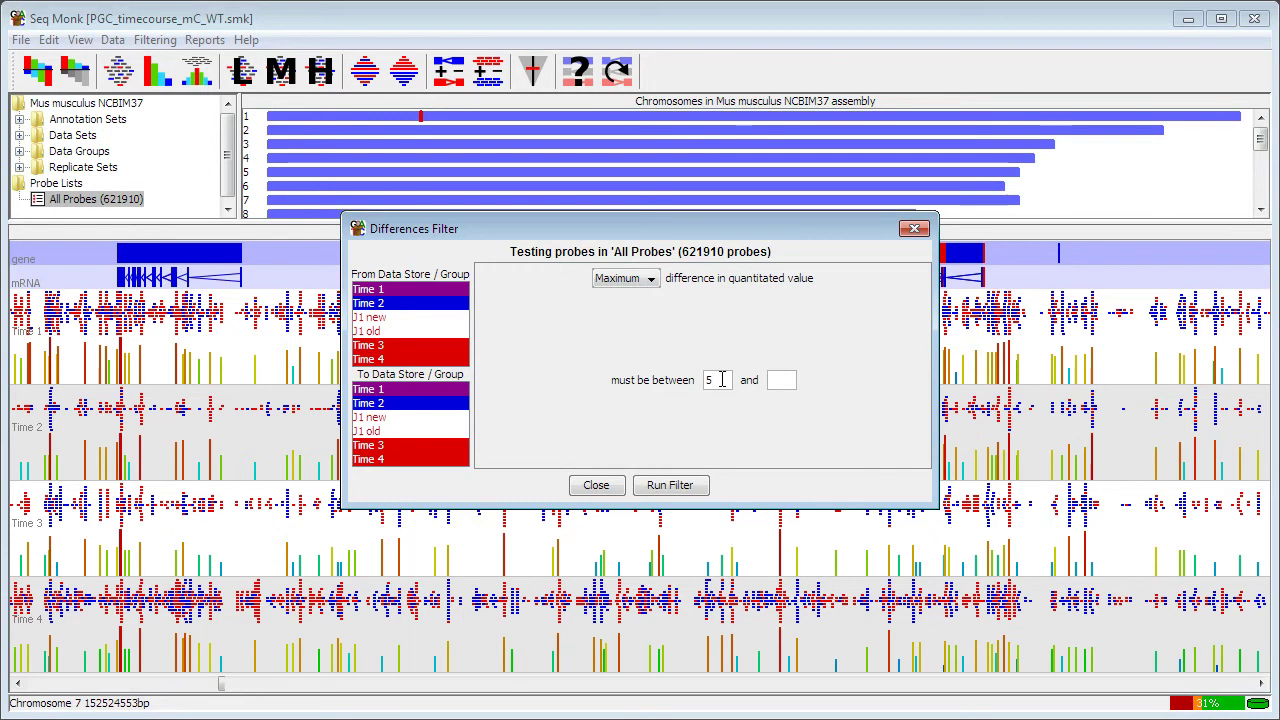
left_click(672, 488)
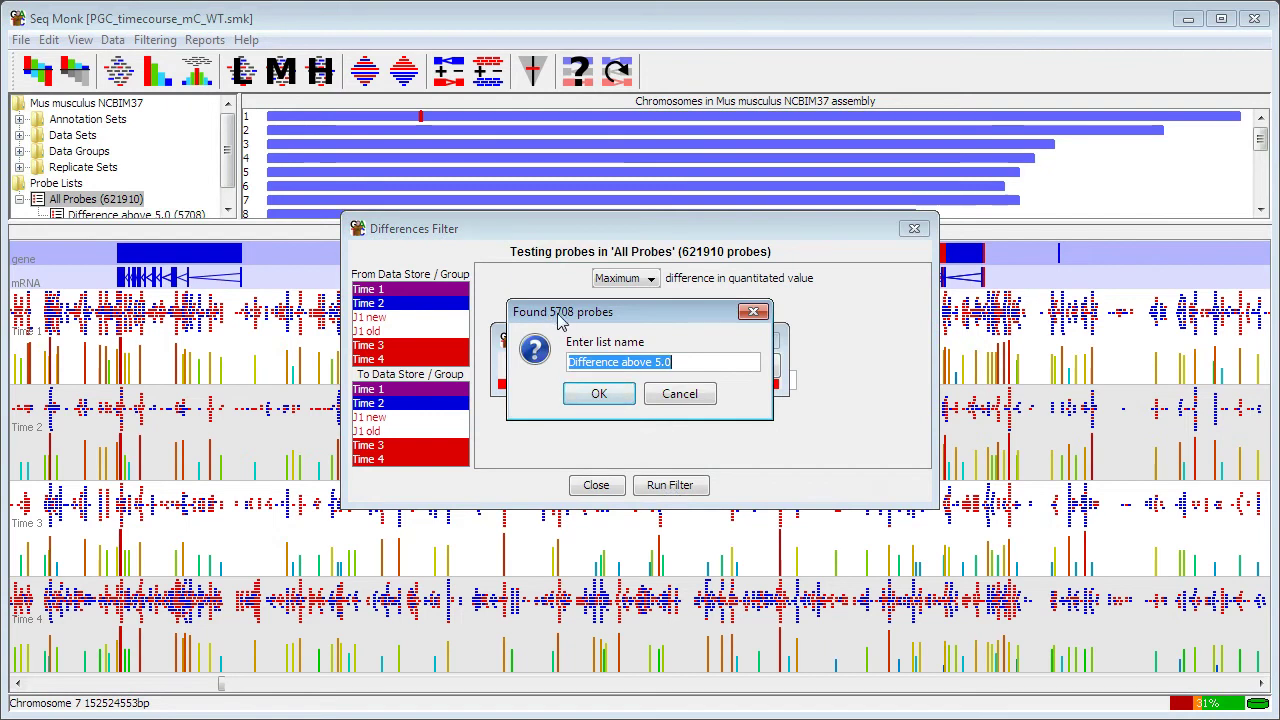
left_click(608, 396)
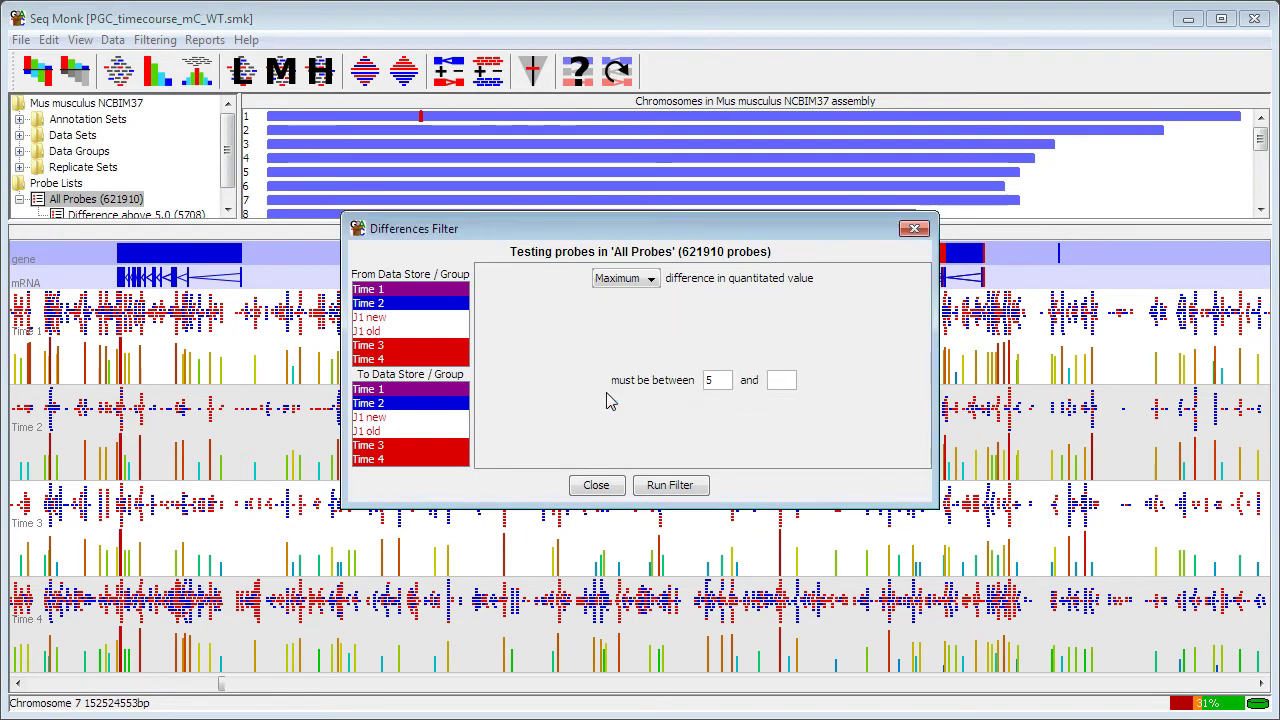
left_click(596, 485)
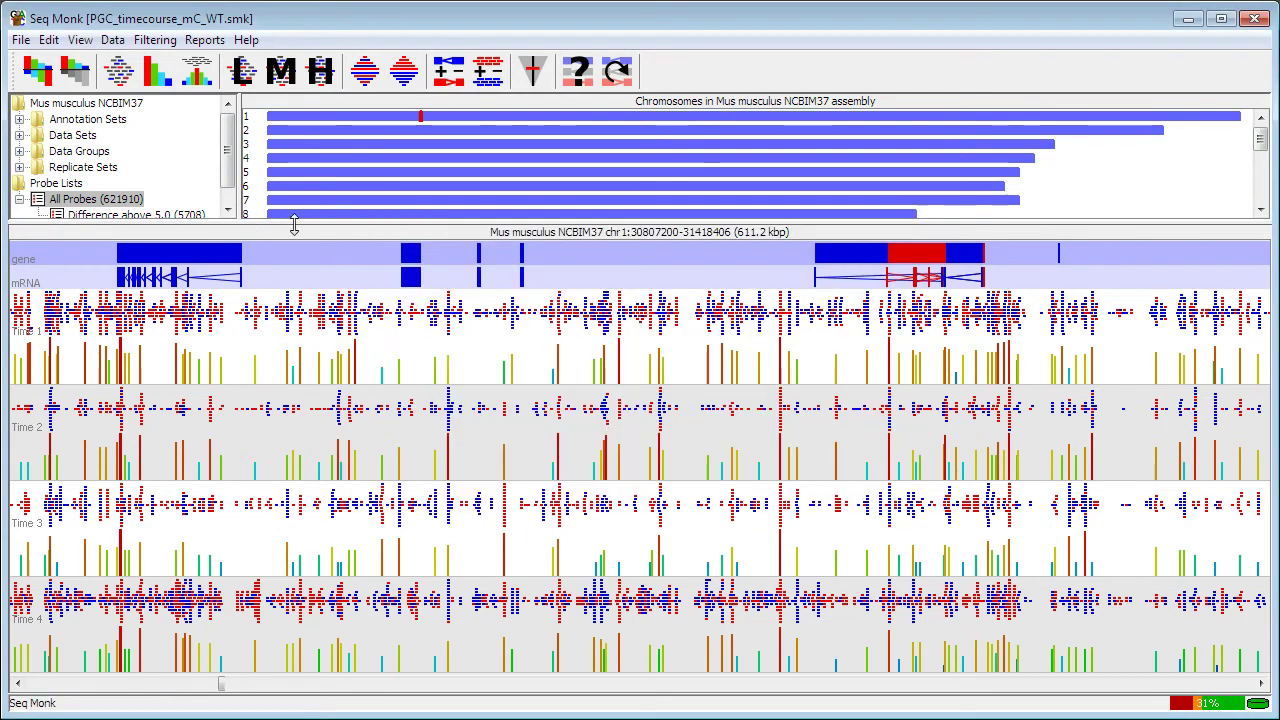
Make 'Difference above 5.0' the active list and zoom chromosome 1 out to 9.77 Mbp.
left_click_drag(295, 227, 191, 240)
left_click(153, 216)
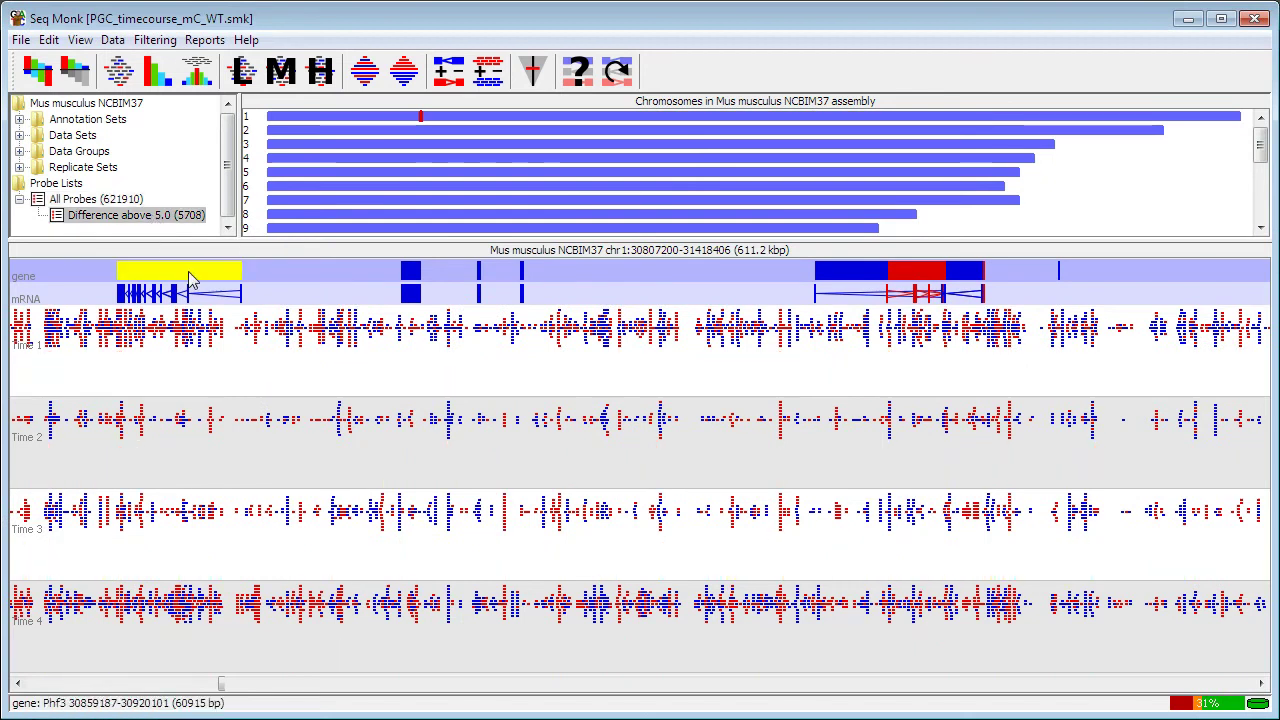
scroll(405, 446, "down", 2)
scroll(405, 455, "down", 2)
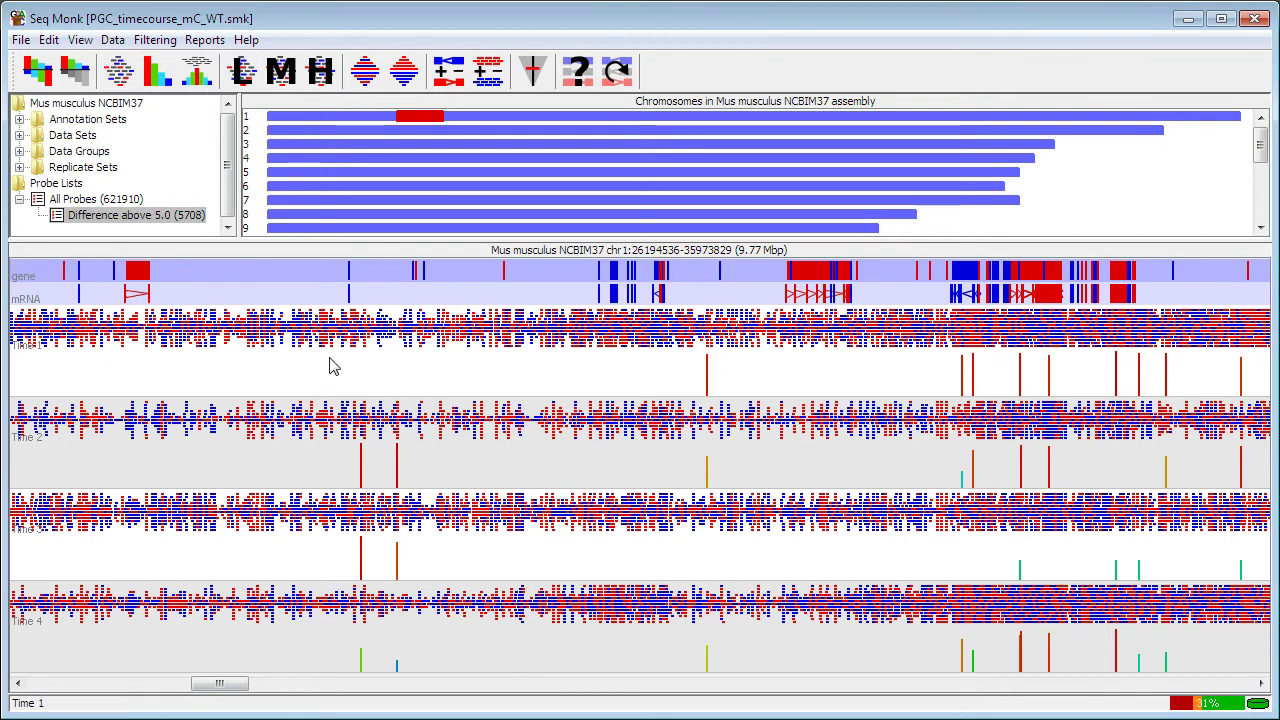
left_click(162, 45)
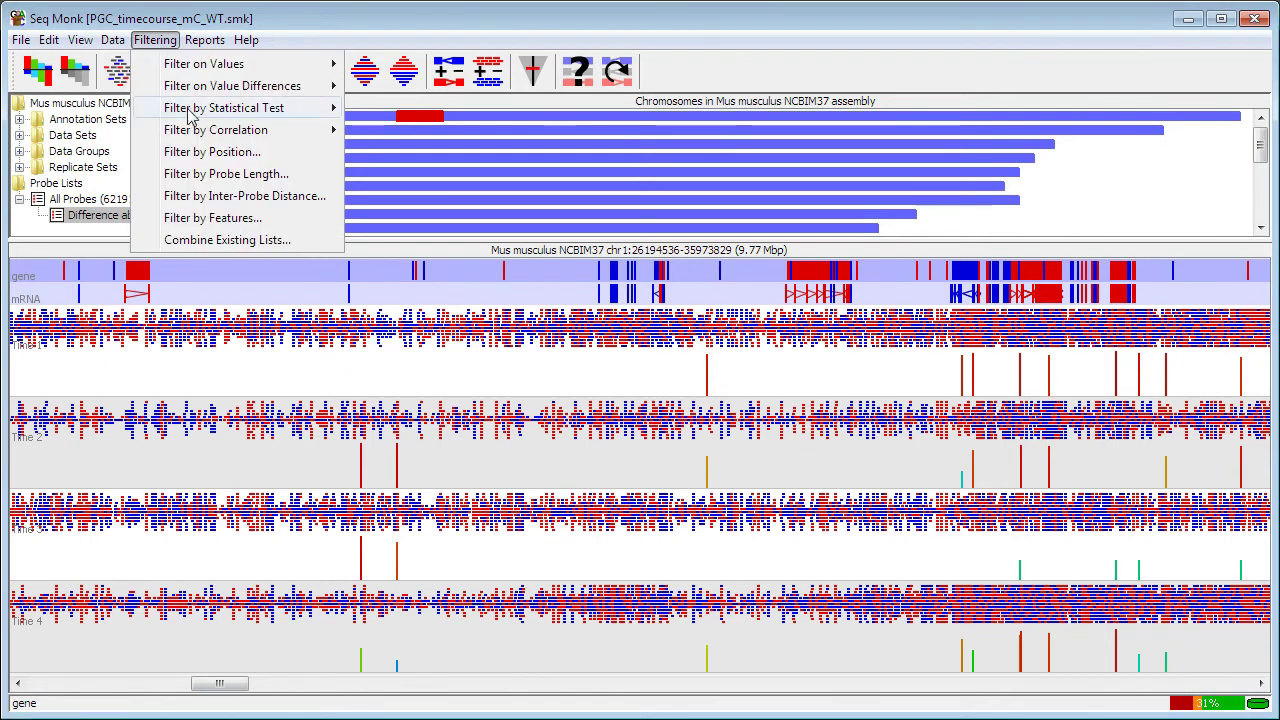
Run a correlation cluster filter with minimum R 0.8 and group size 100, saving the 4737-probe list.
mouse_move(198, 130)
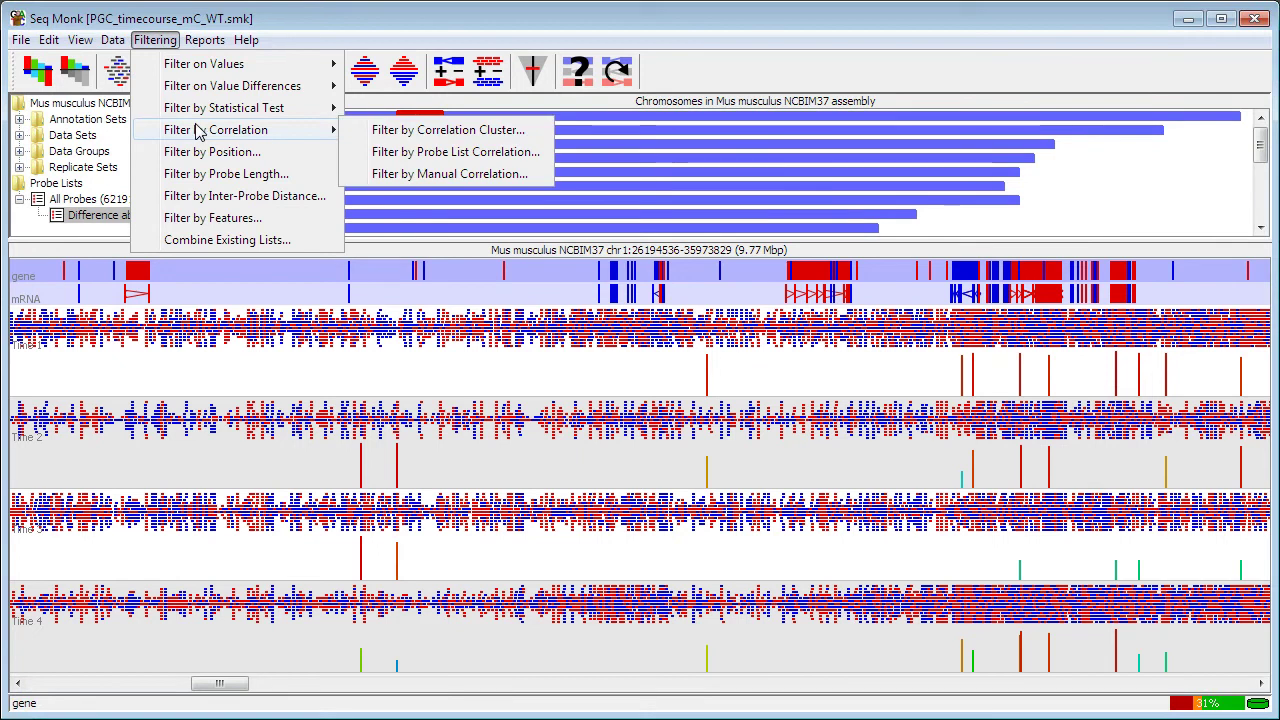
left_click(466, 132)
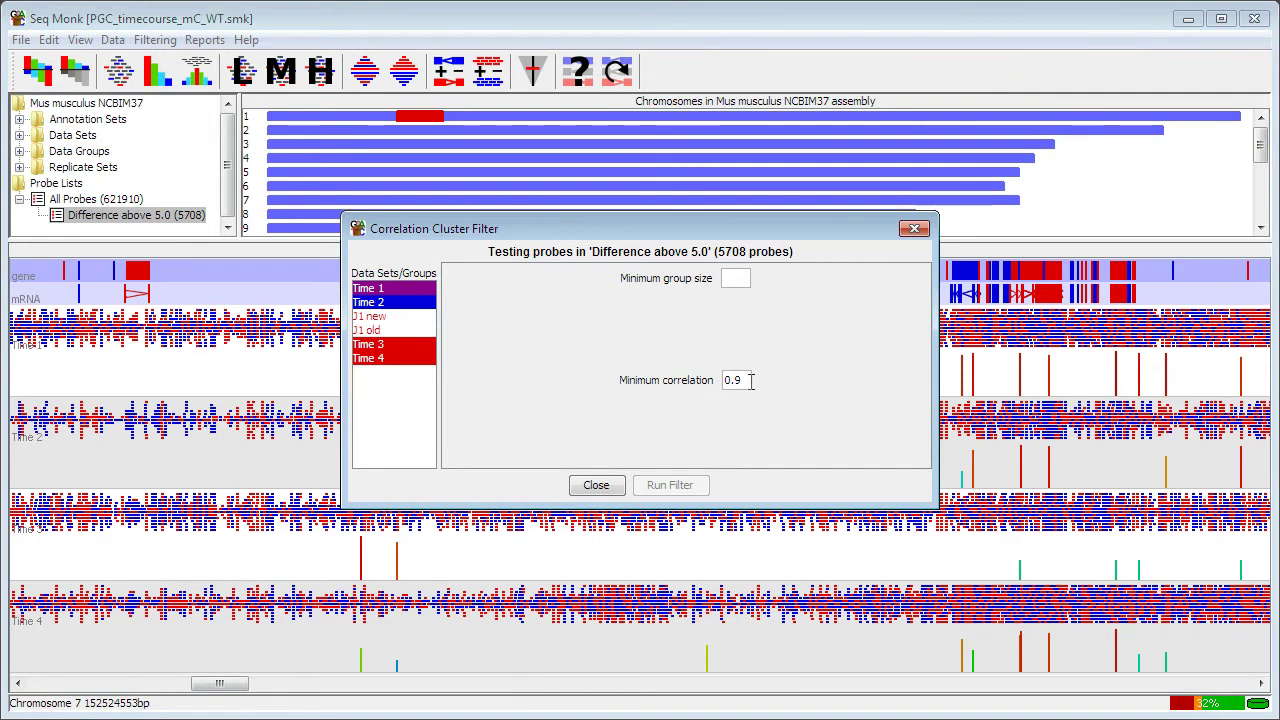
left_click_drag(751, 380, 727, 381)
type("0")
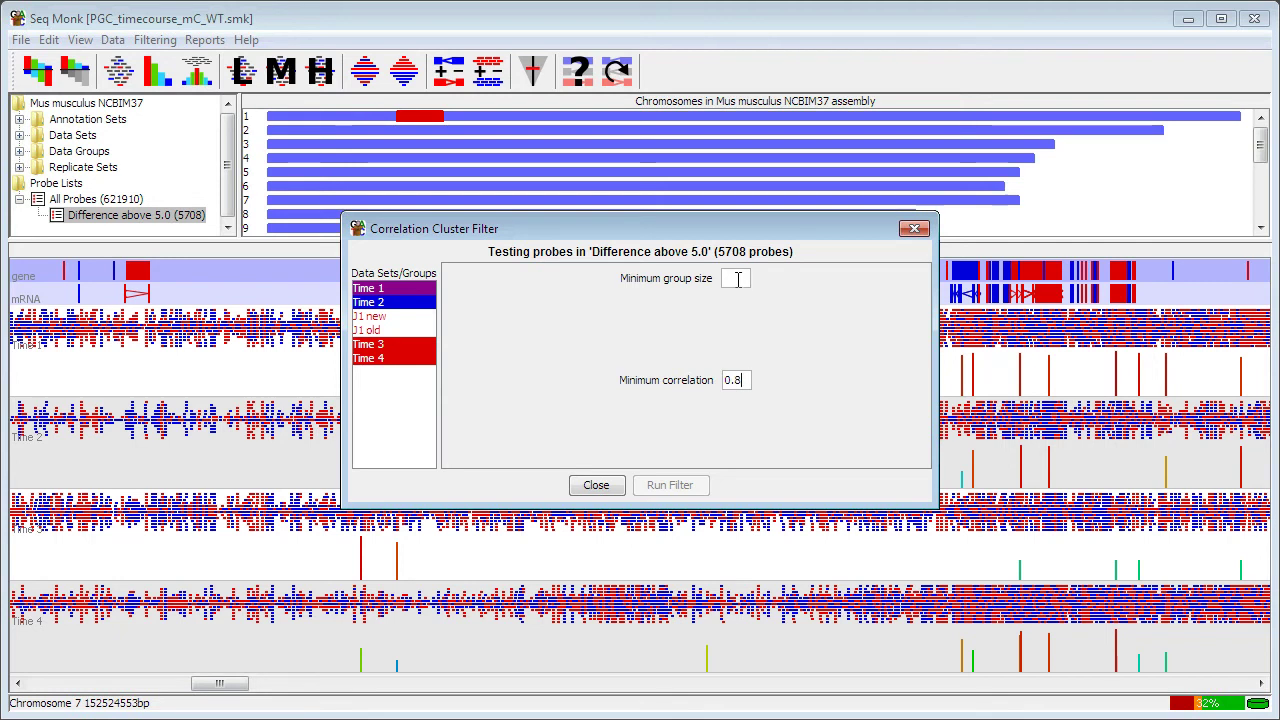
type("100")
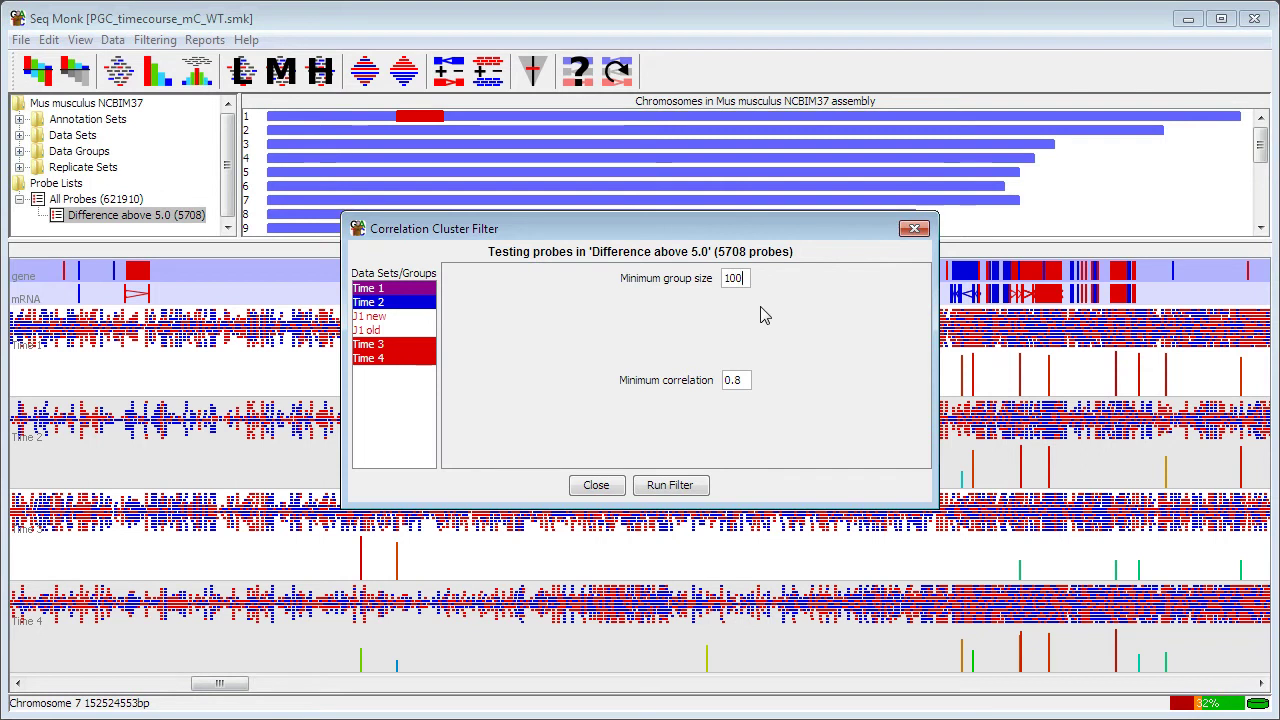
left_click(669, 485)
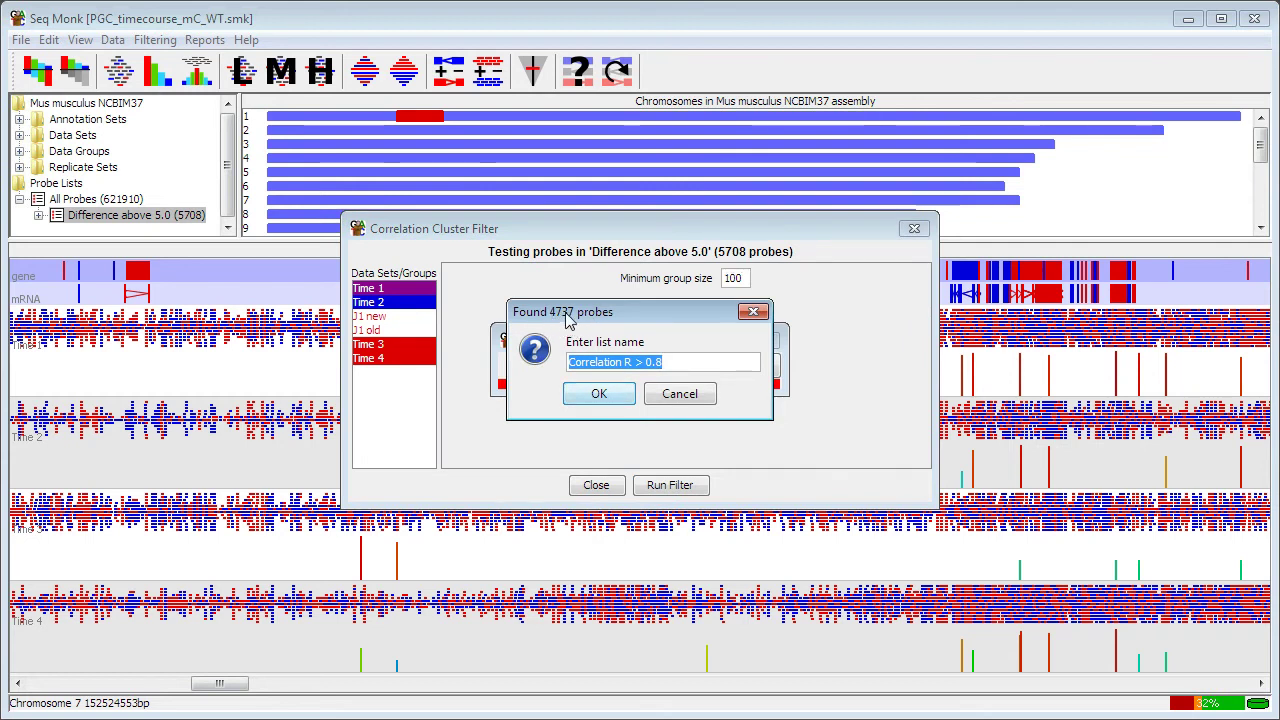
left_click(598, 394)
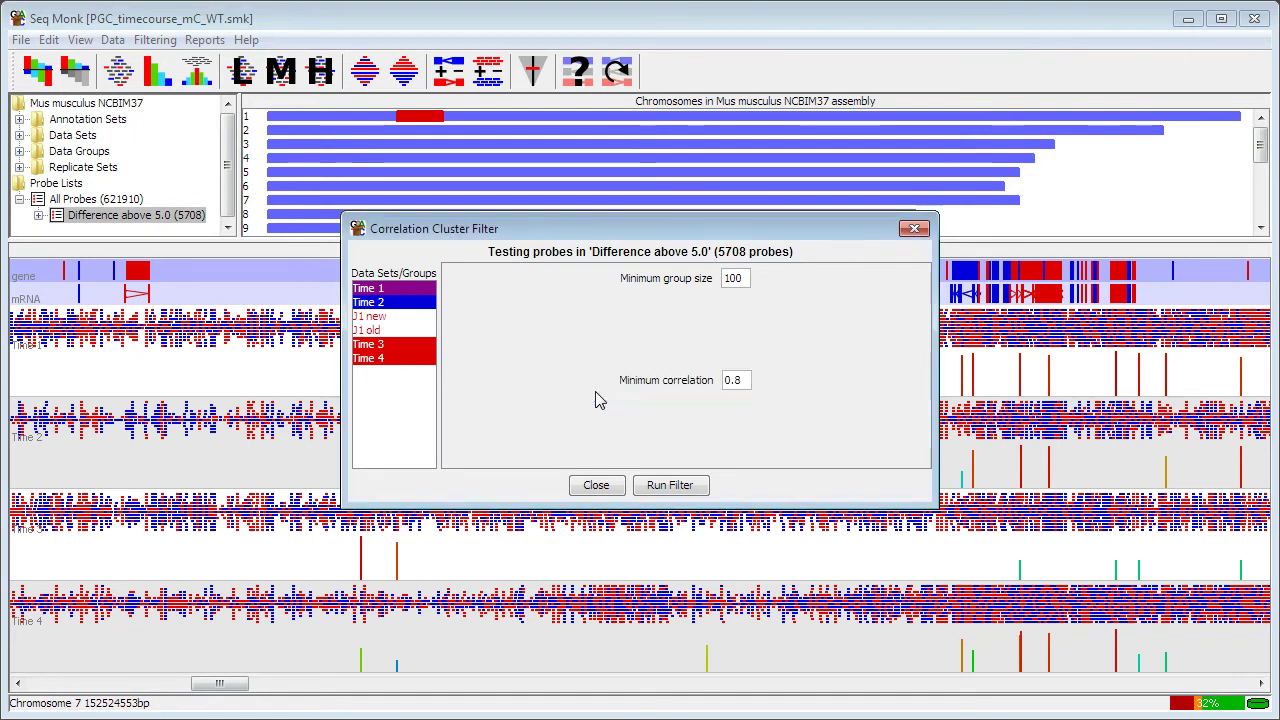
left_click(596, 485)
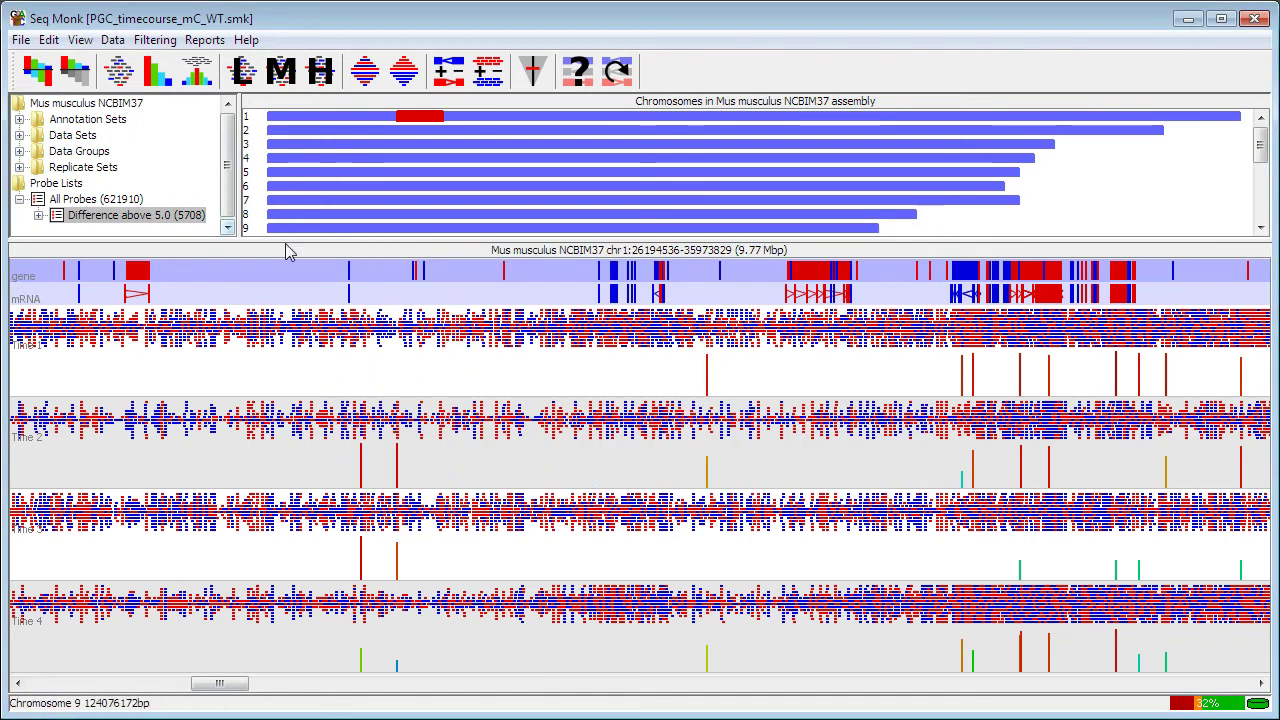
Expand 'Difference above 5.0' and 'Correlation R > 0.8' to show the Group1–Group14 sublists.
left_click_drag(286, 242, 286, 306)
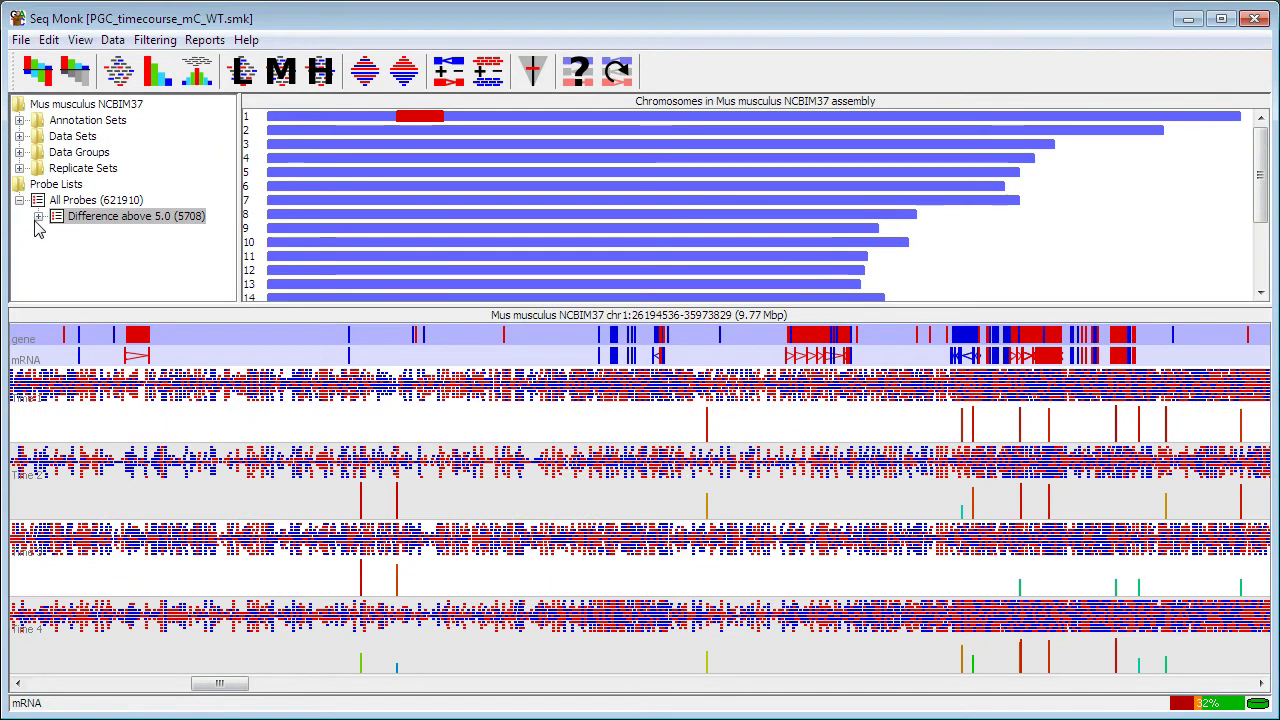
left_click(38, 216)
left_click(58, 232)
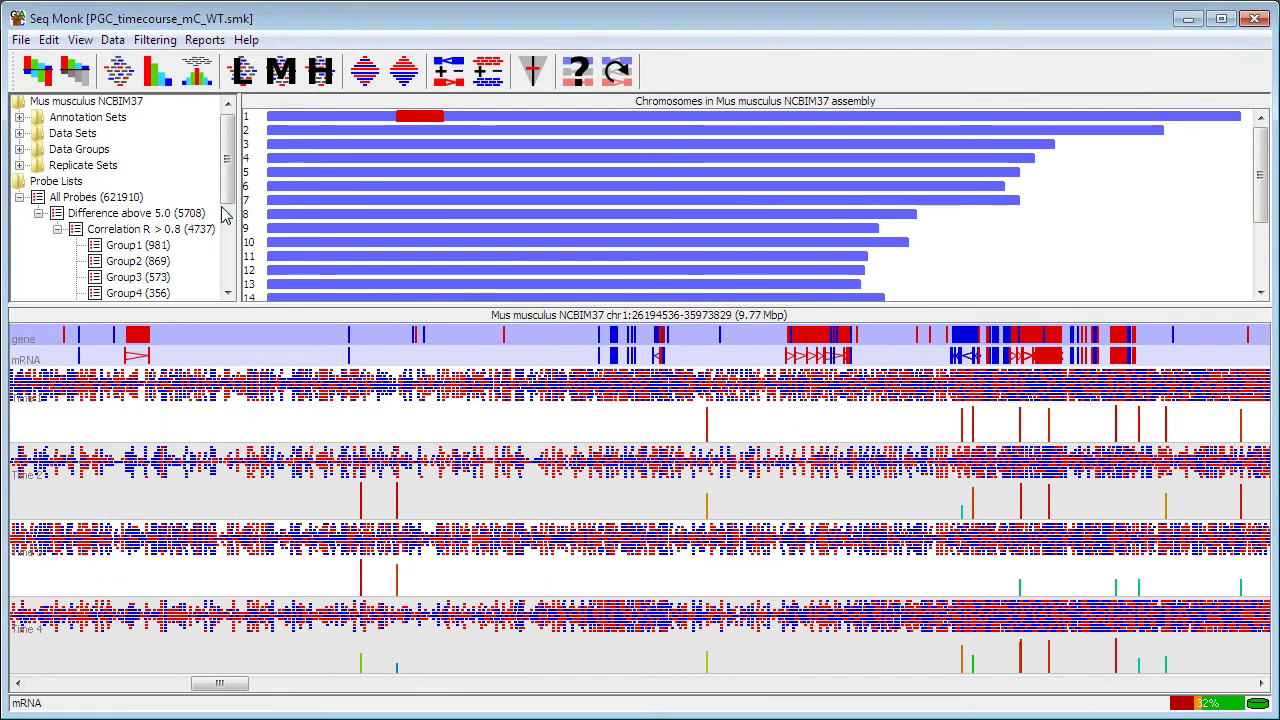
left_click_drag(224, 215, 237, 251)
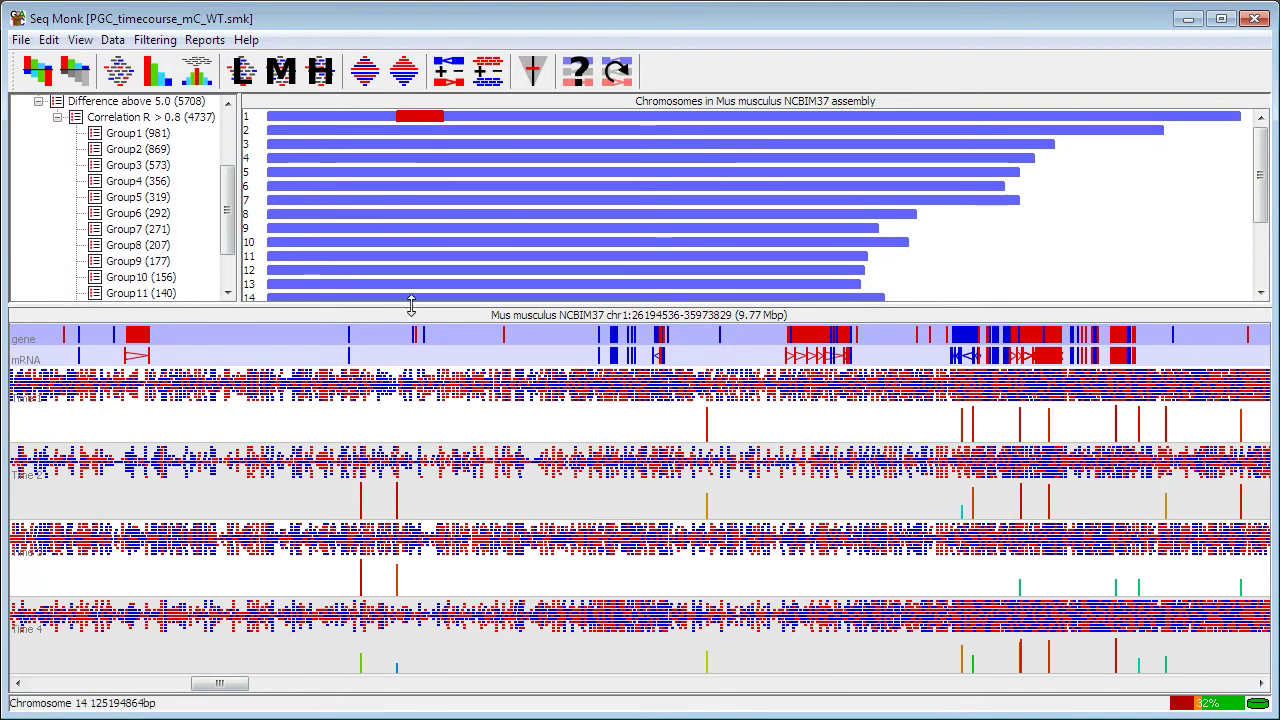
left_click_drag(411, 305, 410, 360)
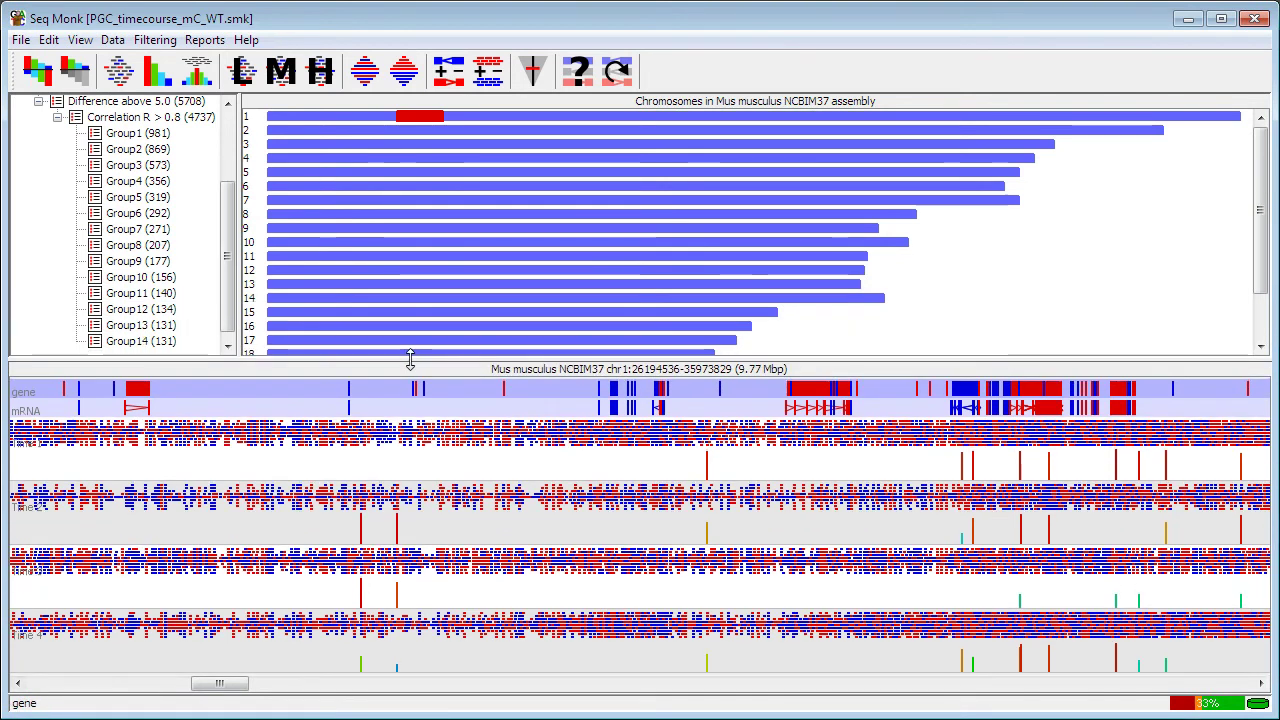
left_click(86, 46)
mouse_move(145, 360)
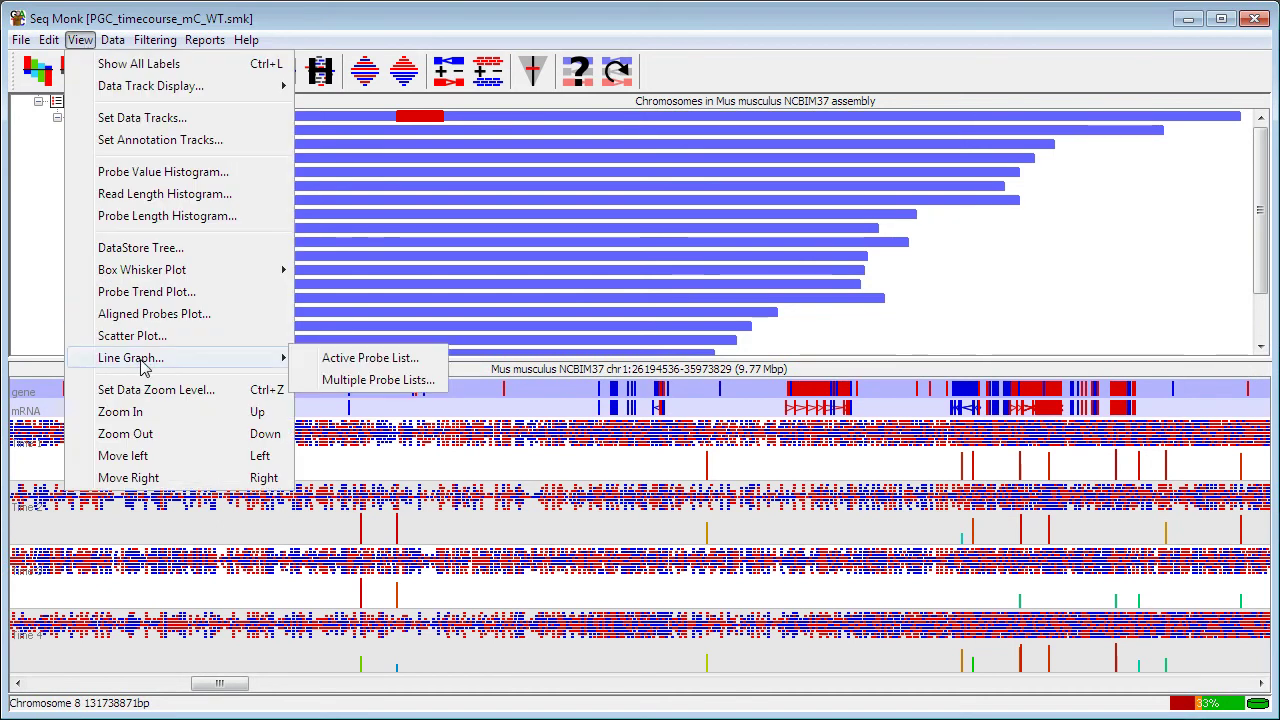
left_click(376, 380)
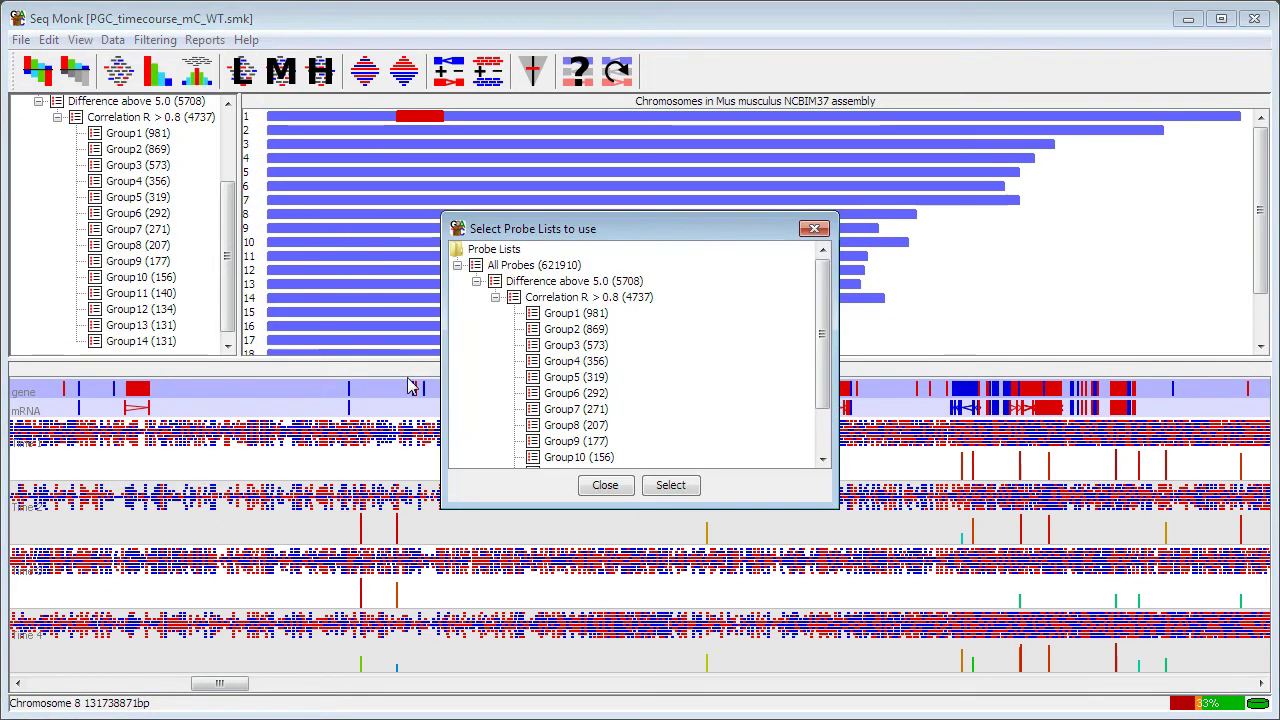
left_click(576, 316)
scroll(576, 320, "down", 2)
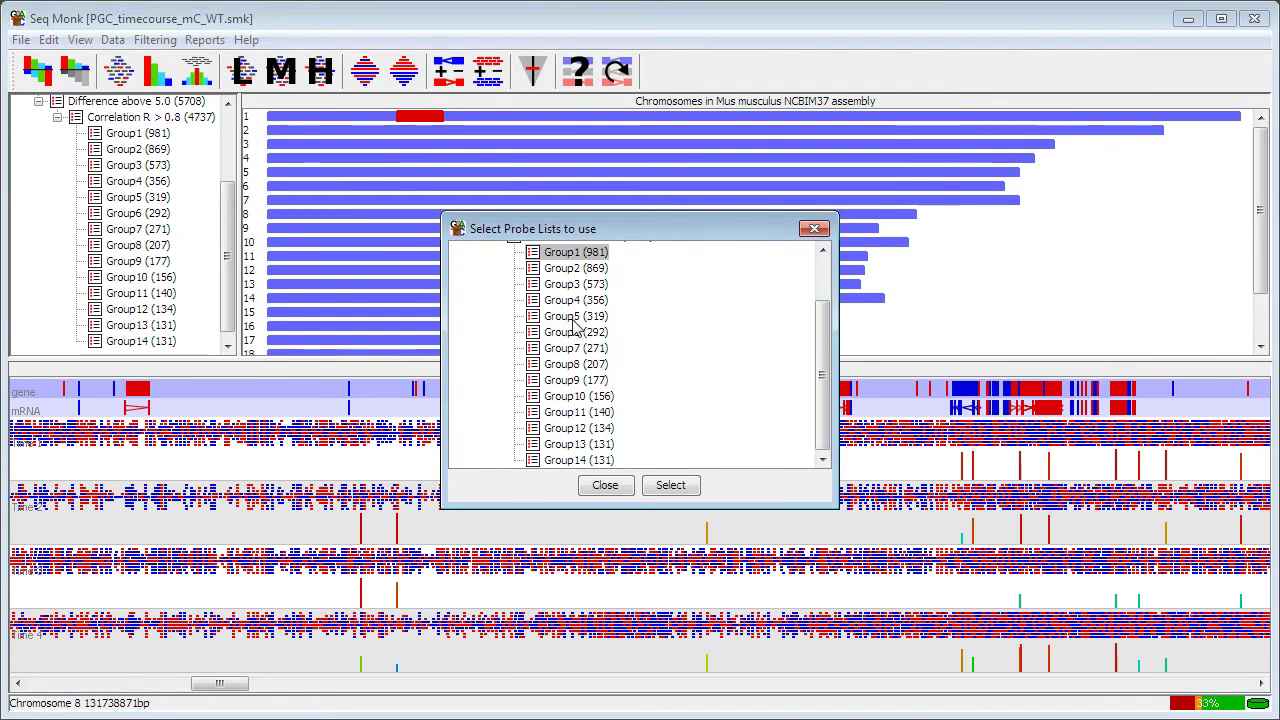
left_click(584, 460, "shift")
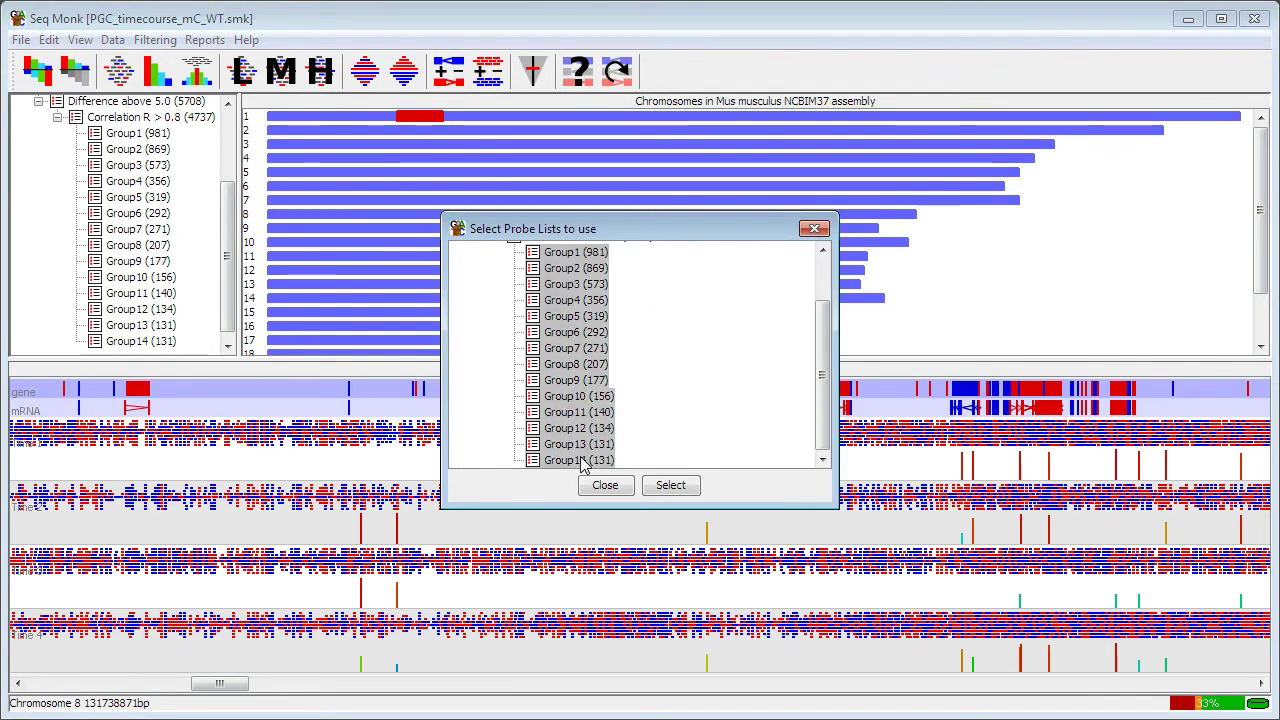
left_click(676, 488)
left_click(600, 108)
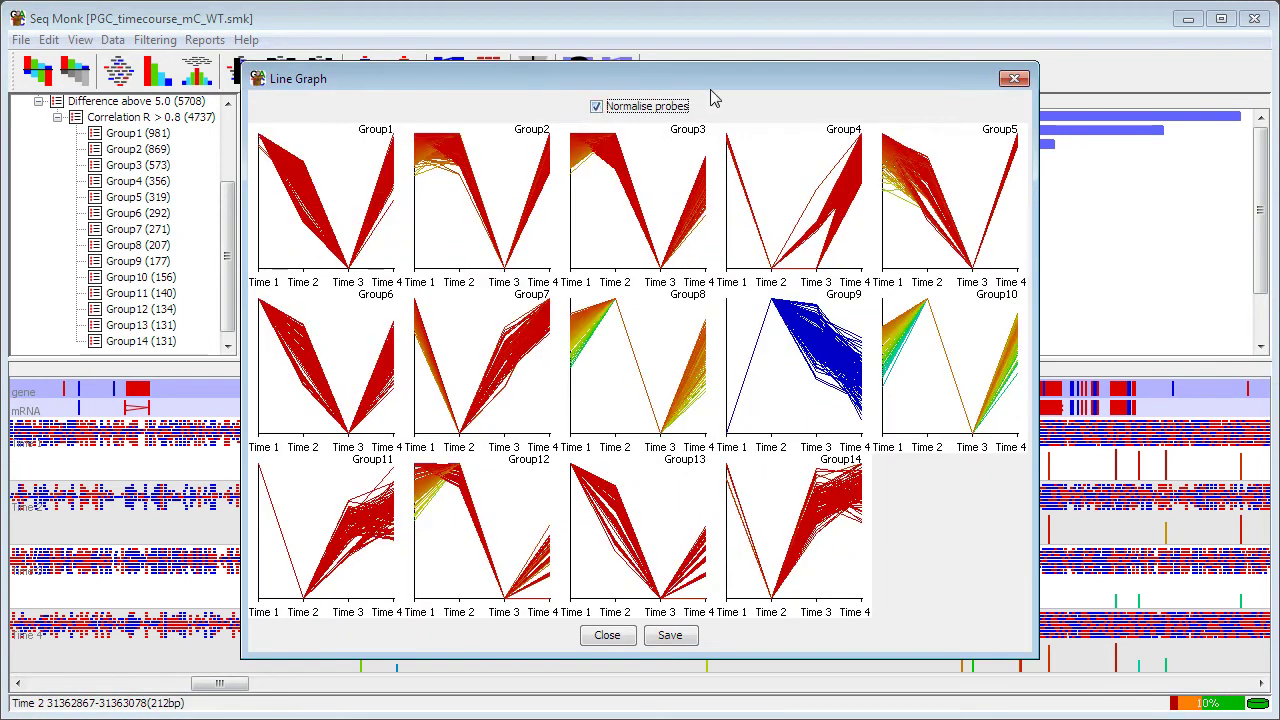
left_click_drag(712, 80, 588, 64)
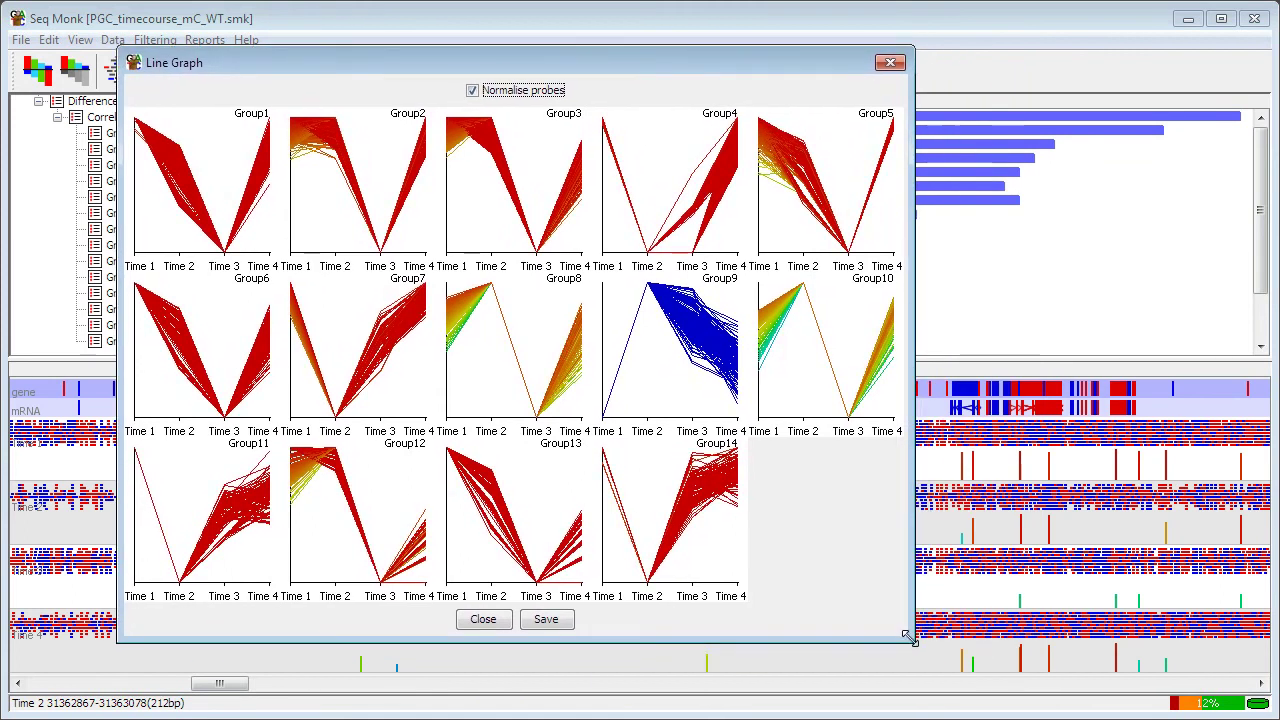
left_click_drag(912, 638, 1214, 694)
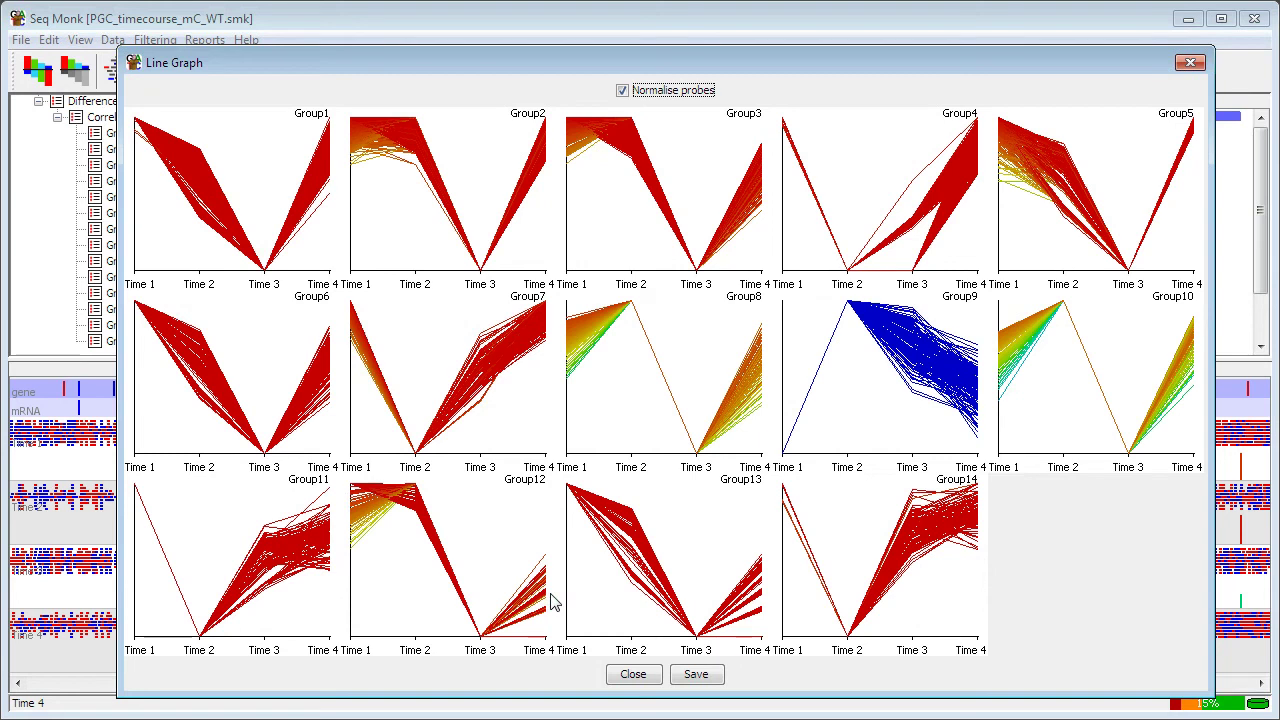
left_click(633, 674)
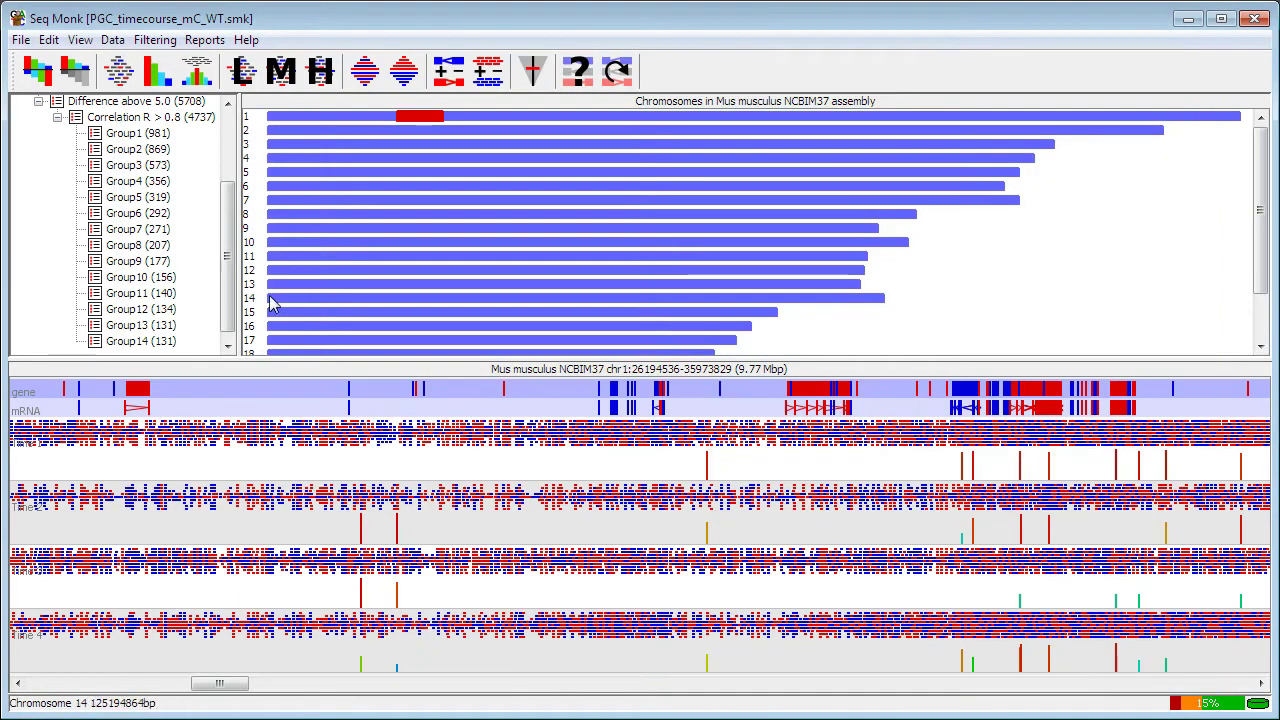
Filter All Probes for correlation above 0.9 with Group12, saving the 82054-probe list.
left_click_drag(228, 243, 228, 213)
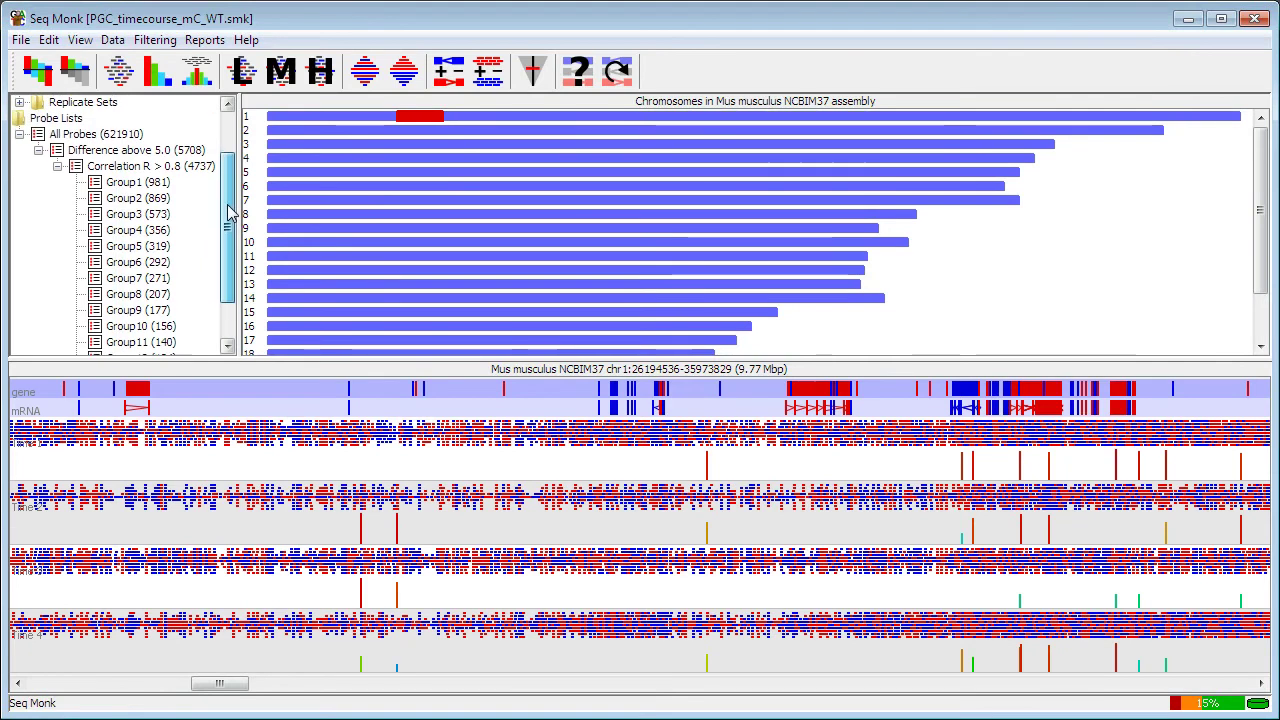
left_click(100, 134)
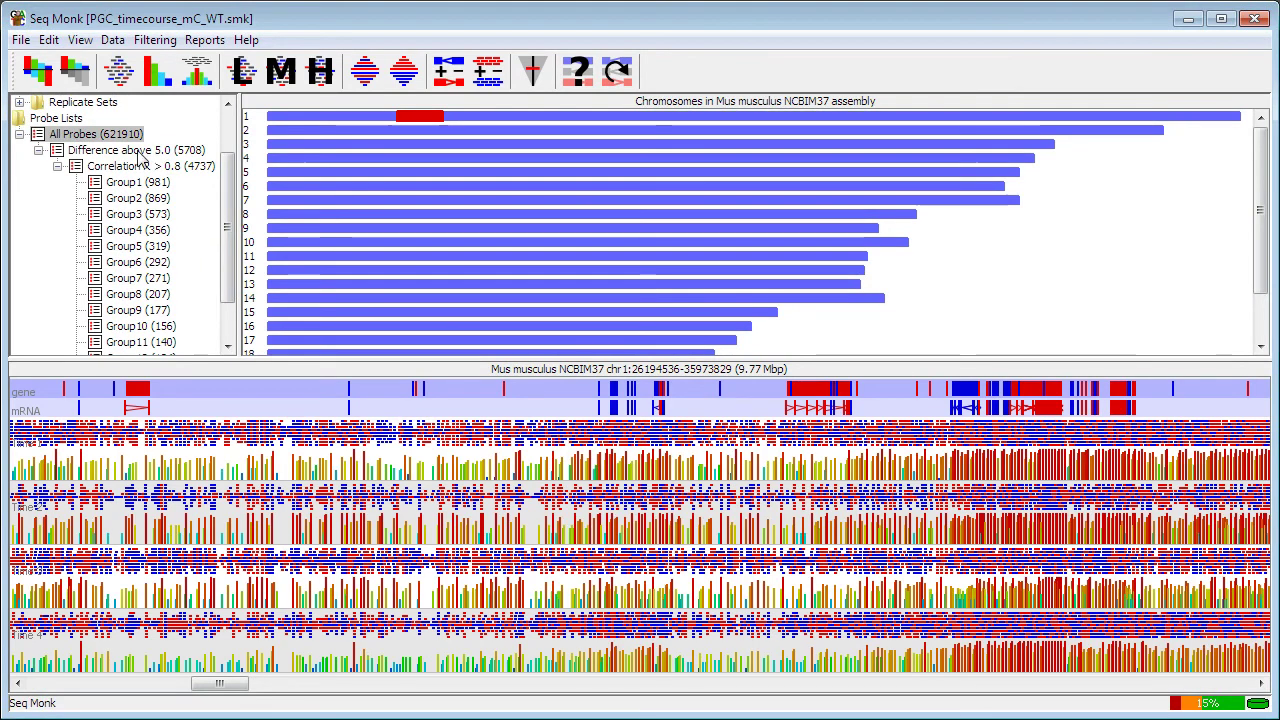
left_click(169, 46)
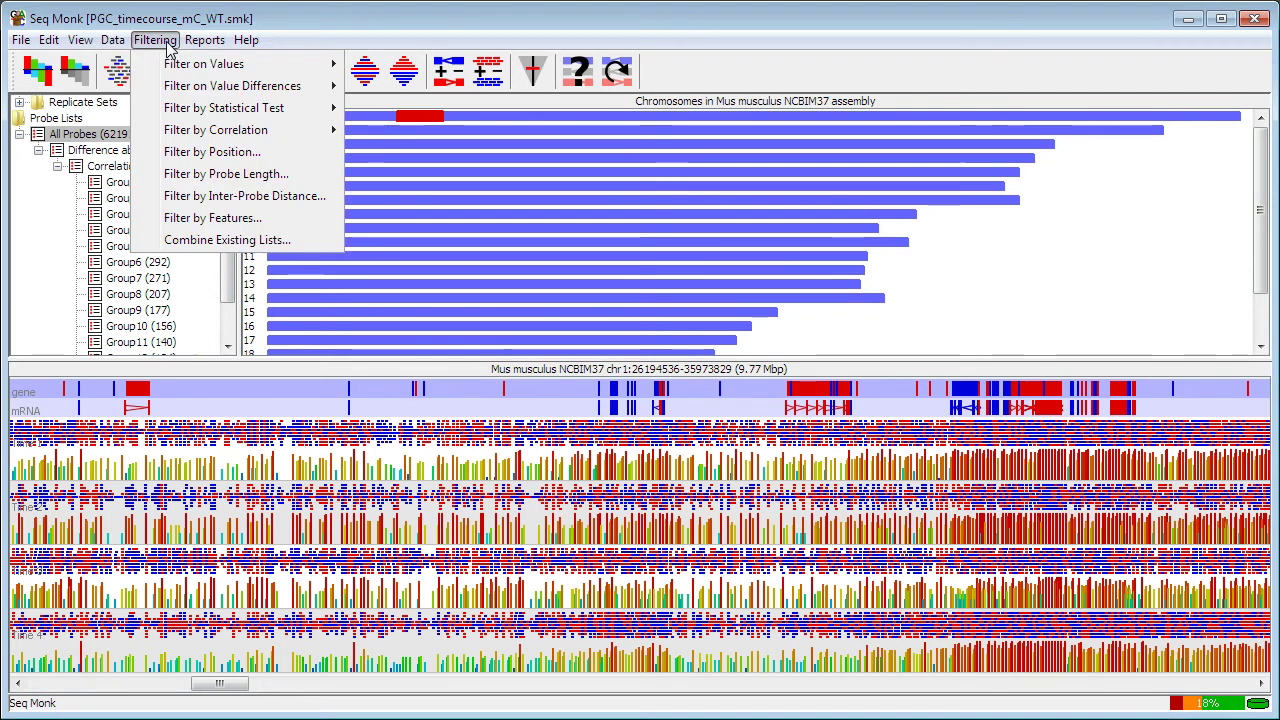
mouse_move(198, 140)
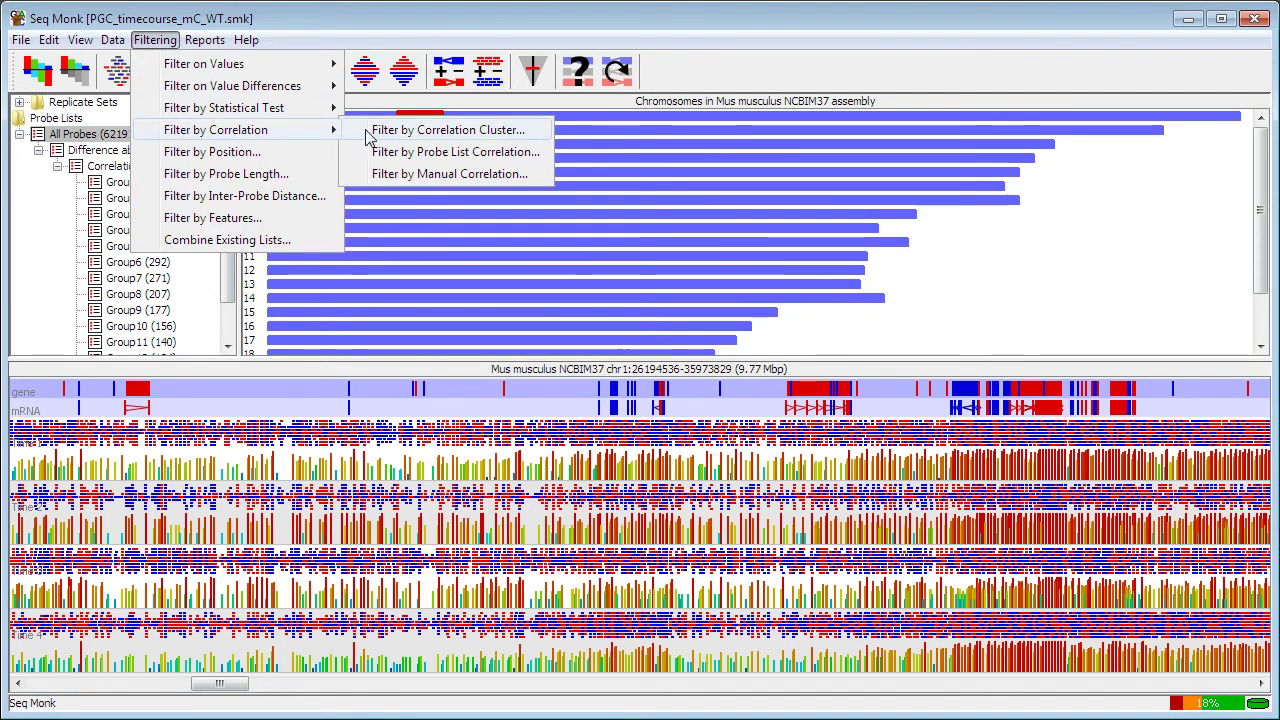
left_click(491, 155)
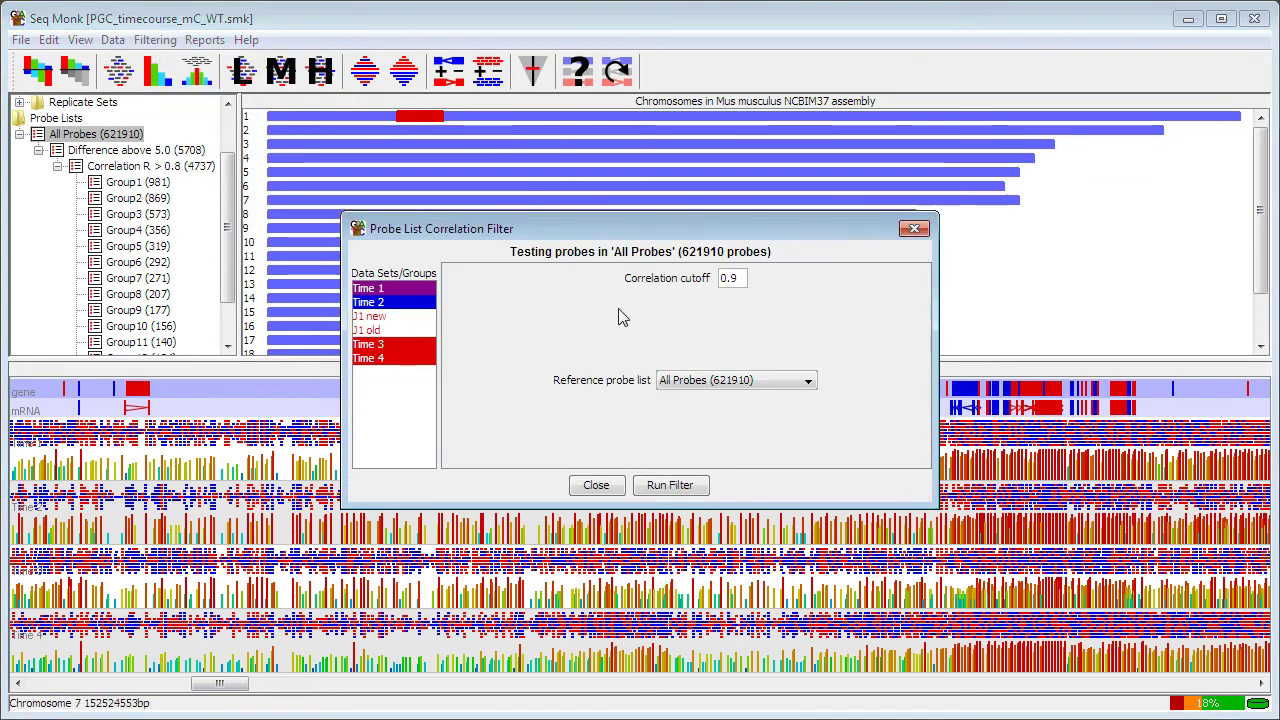
left_click(766, 380)
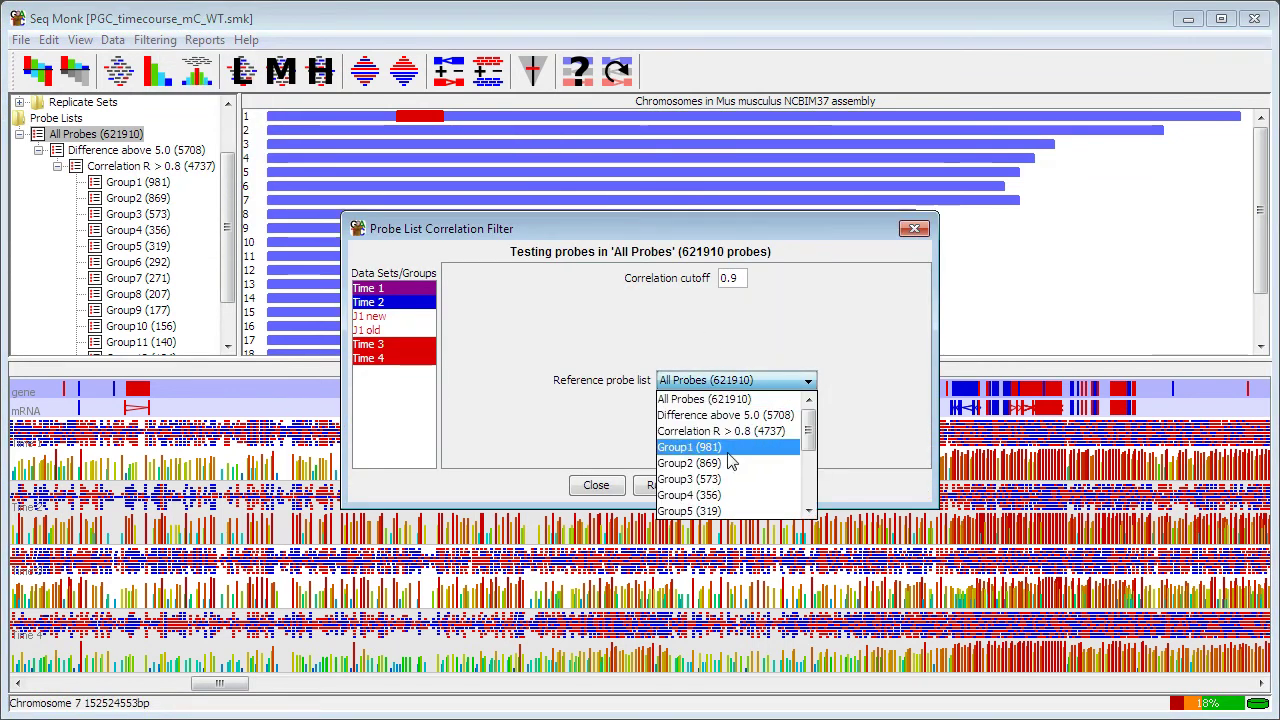
scroll(757, 473, "down", 3)
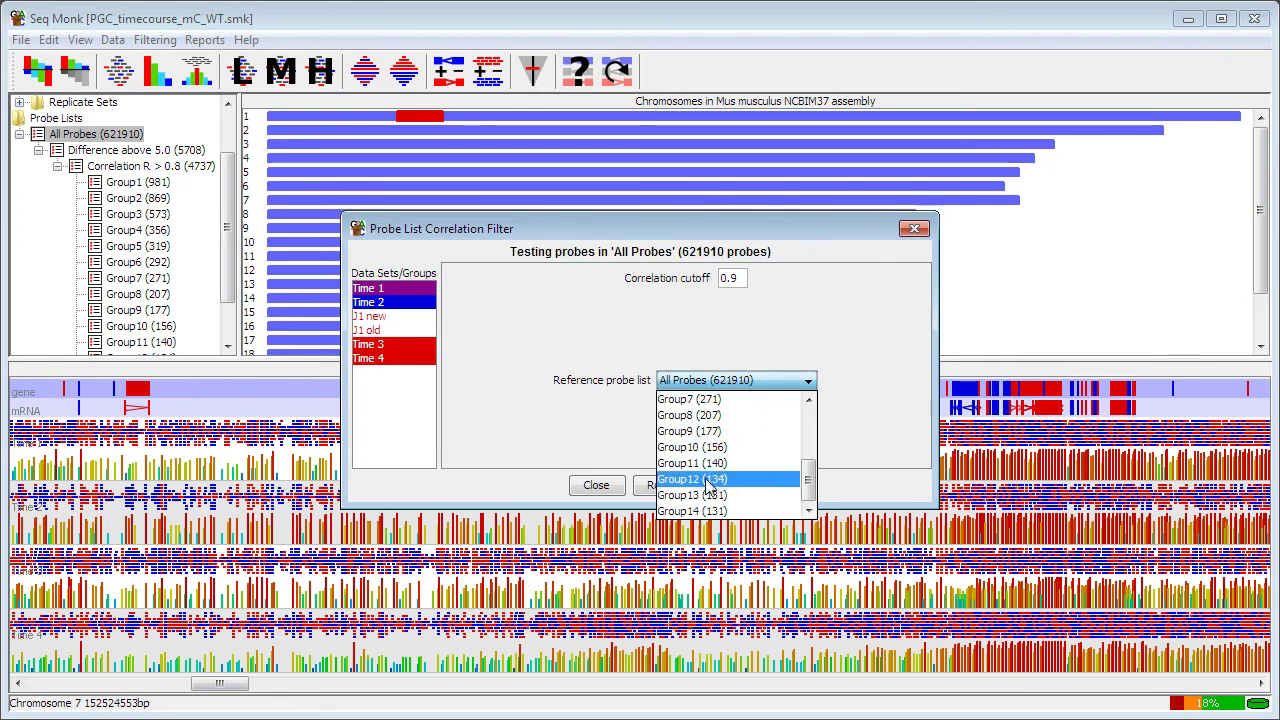
left_click(709, 479)
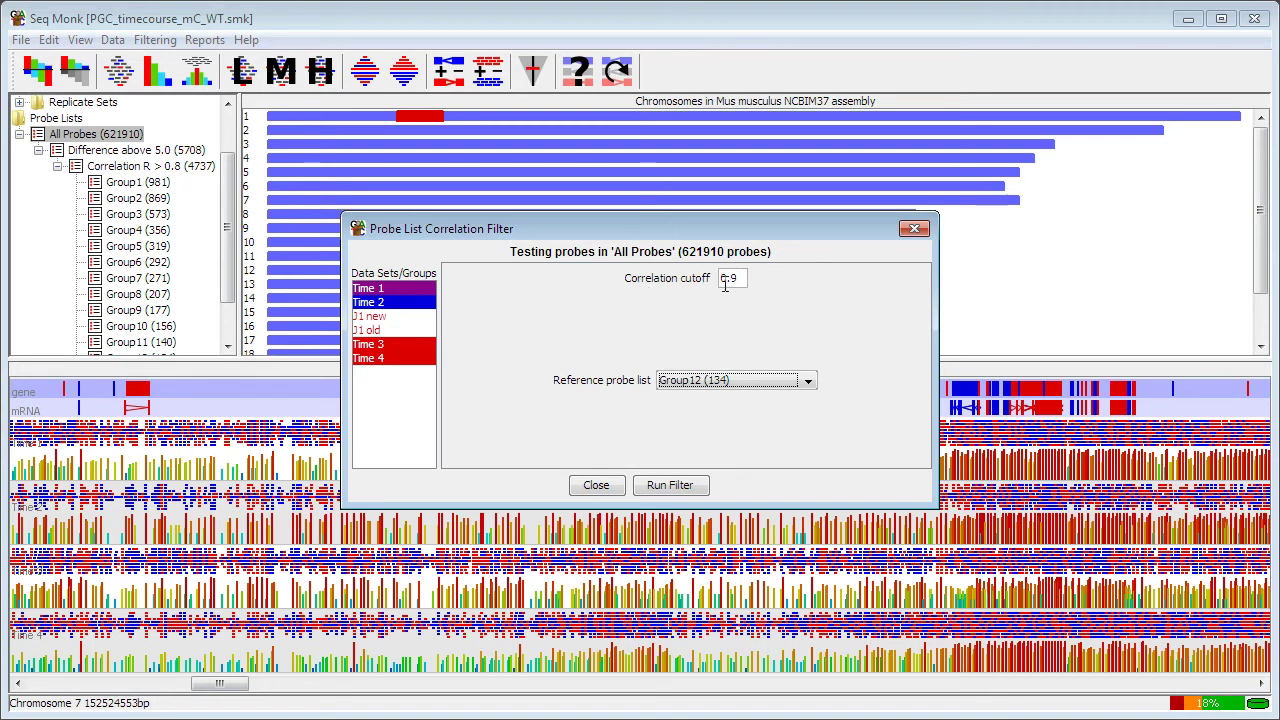
left_click(683, 490)
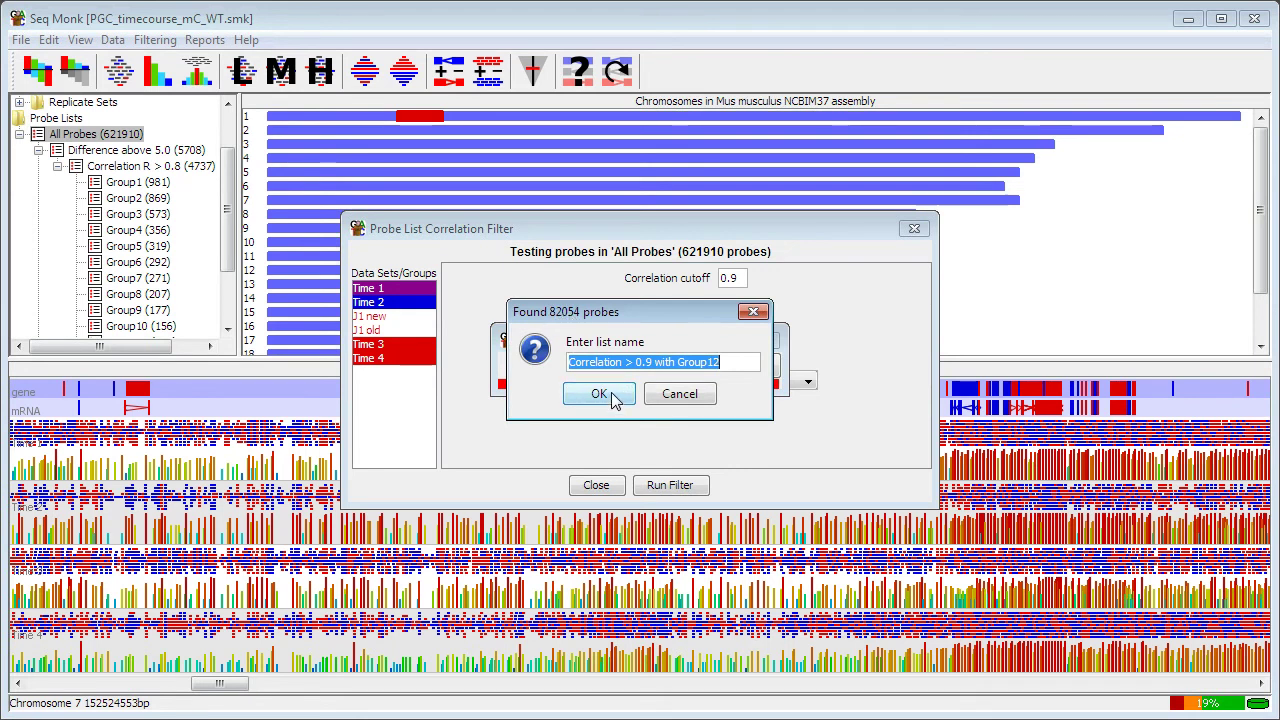
left_click(611, 392)
View the 'Correlation > 0.9 with Group12' list as a normalised line graph, then close it.
left_click(594, 486)
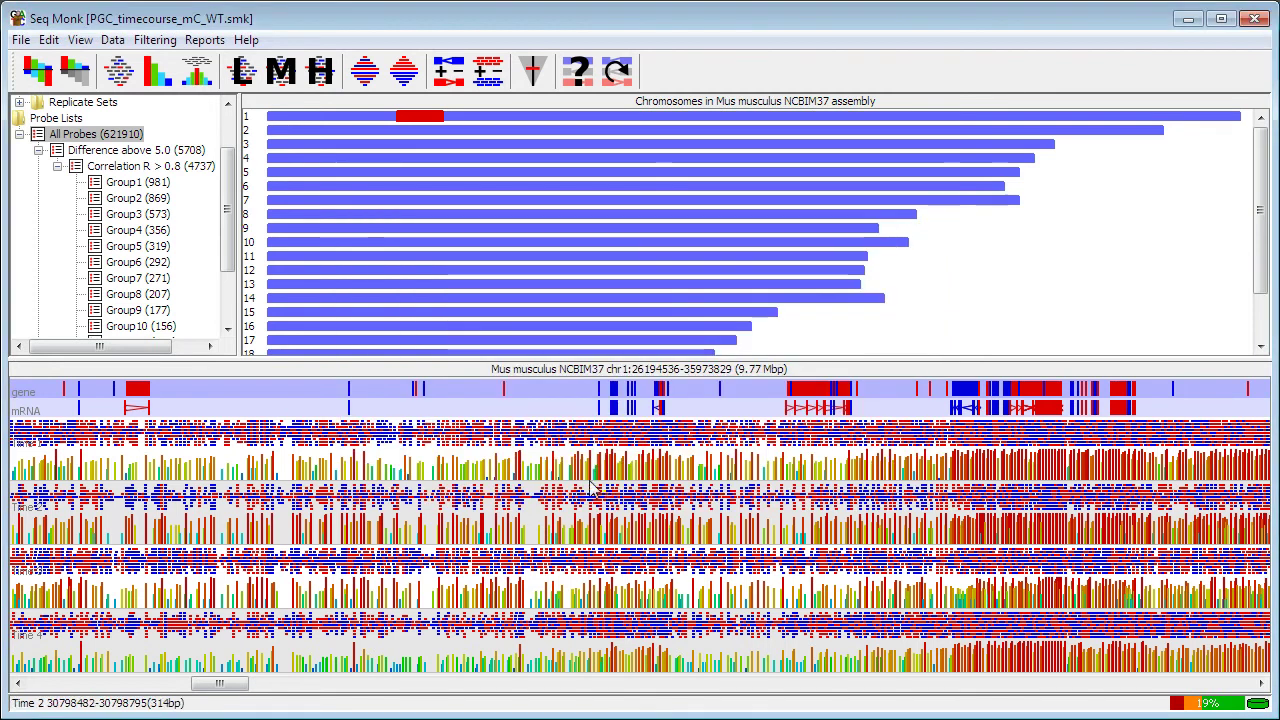
left_click_drag(230, 232, 228, 290)
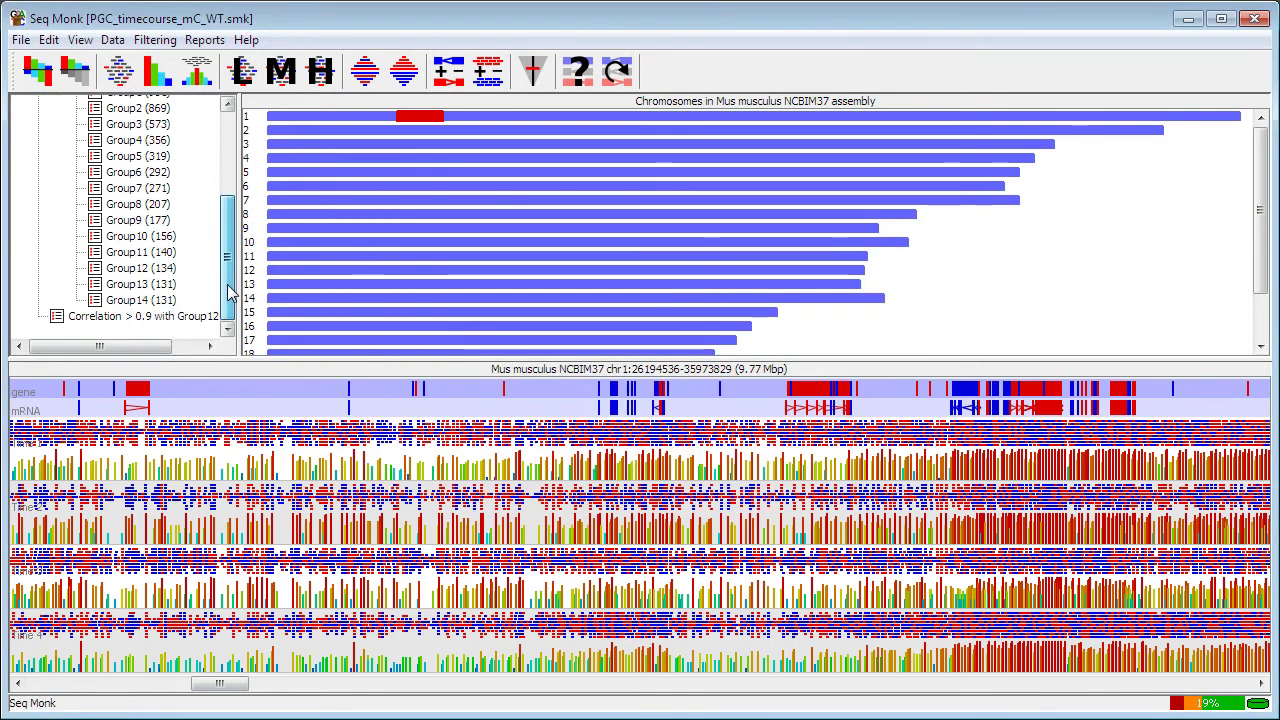
left_click(196, 316)
left_click(82, 42)
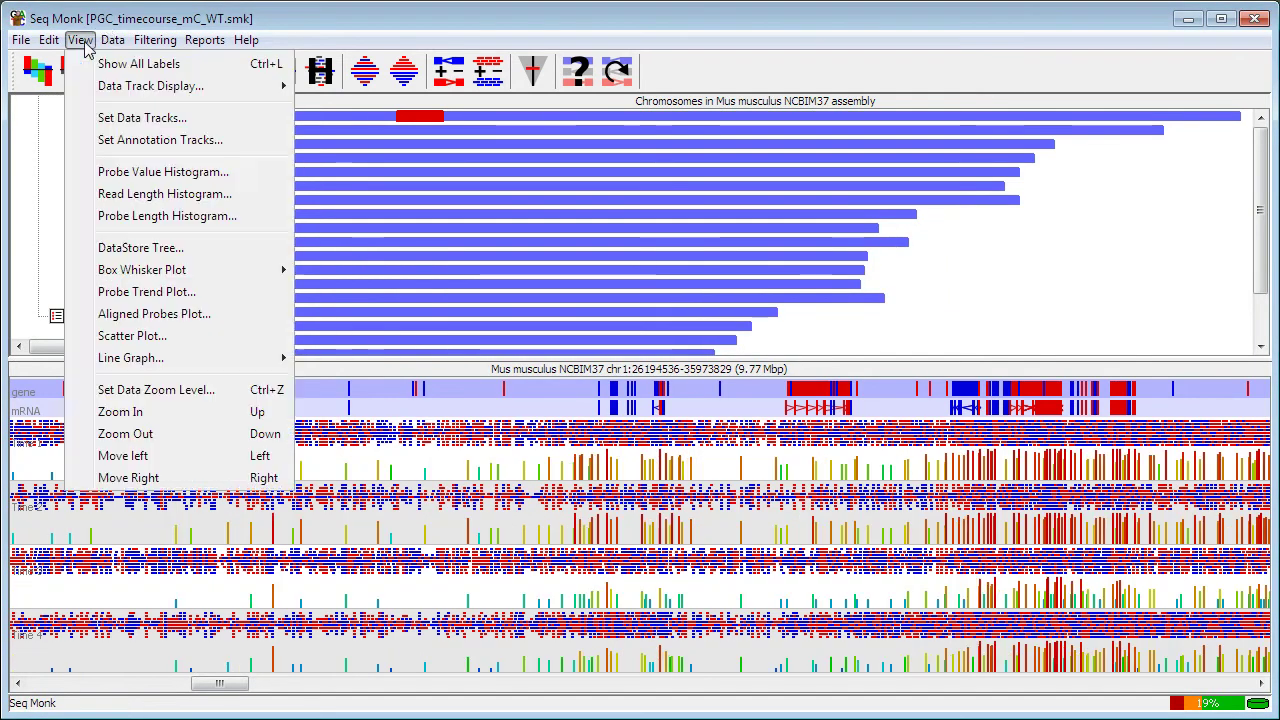
mouse_move(127, 360)
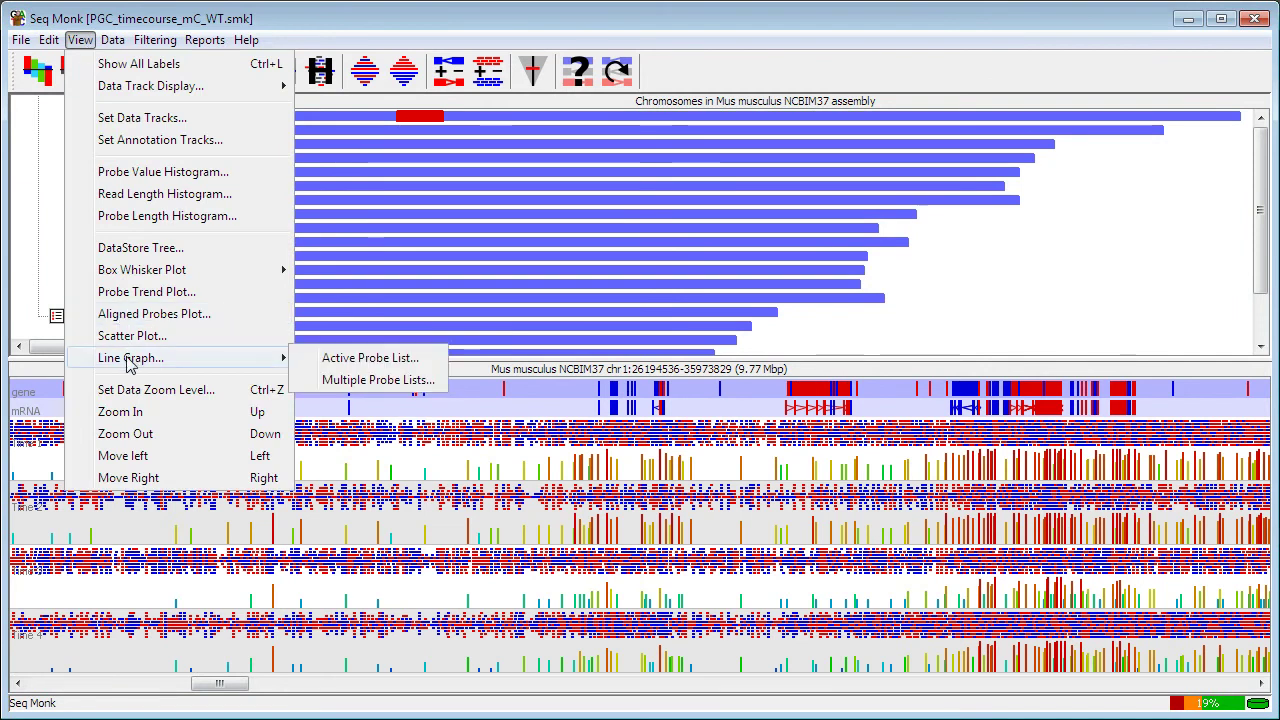
left_click(370, 359)
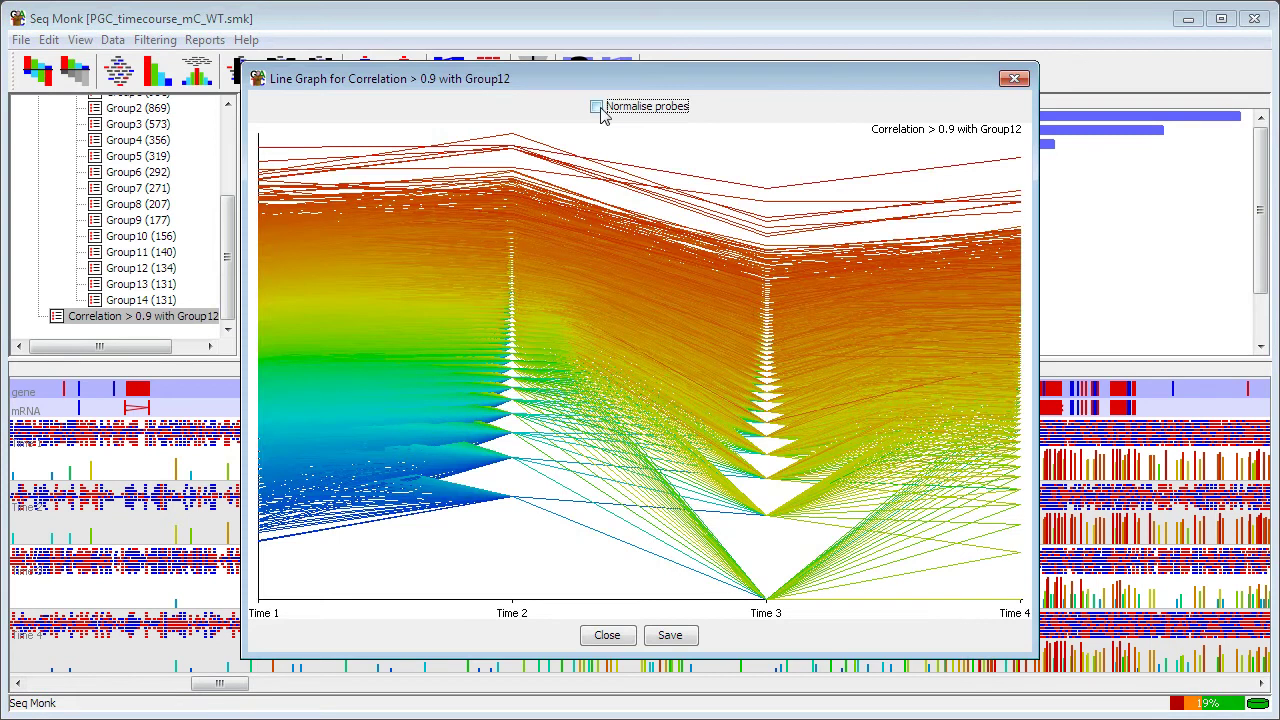
left_click(596, 107)
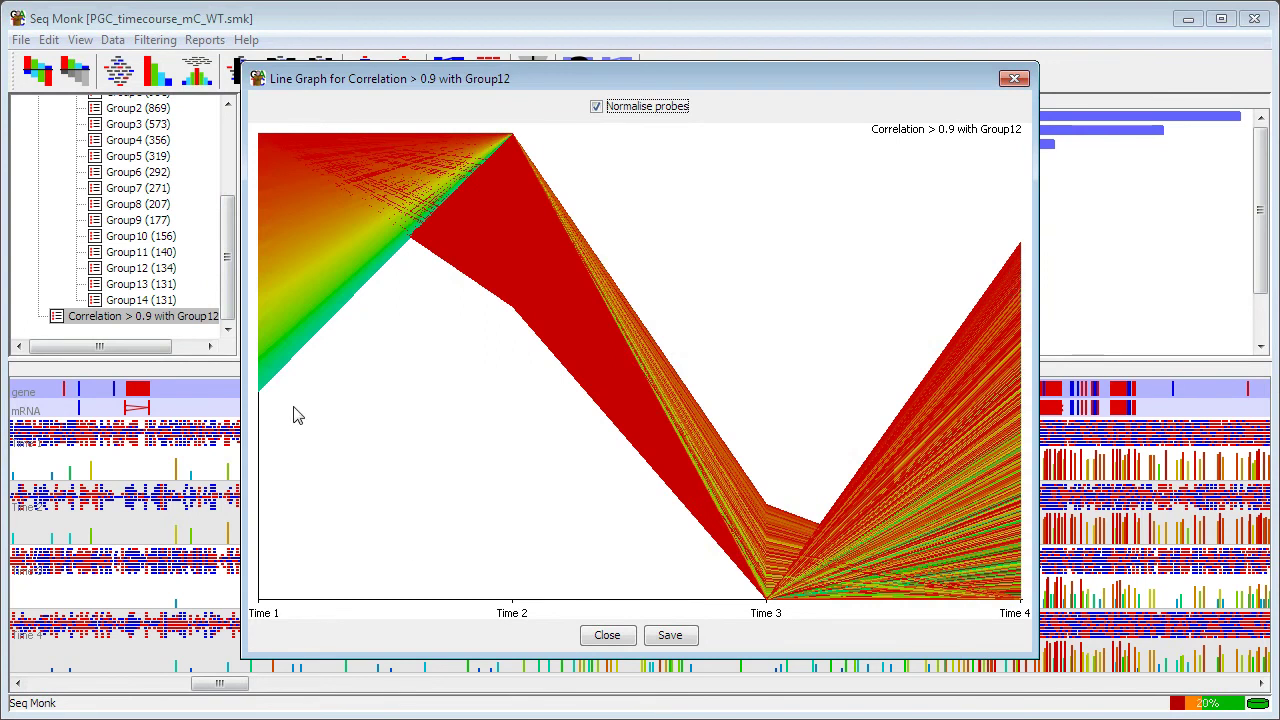
left_click(607, 637)
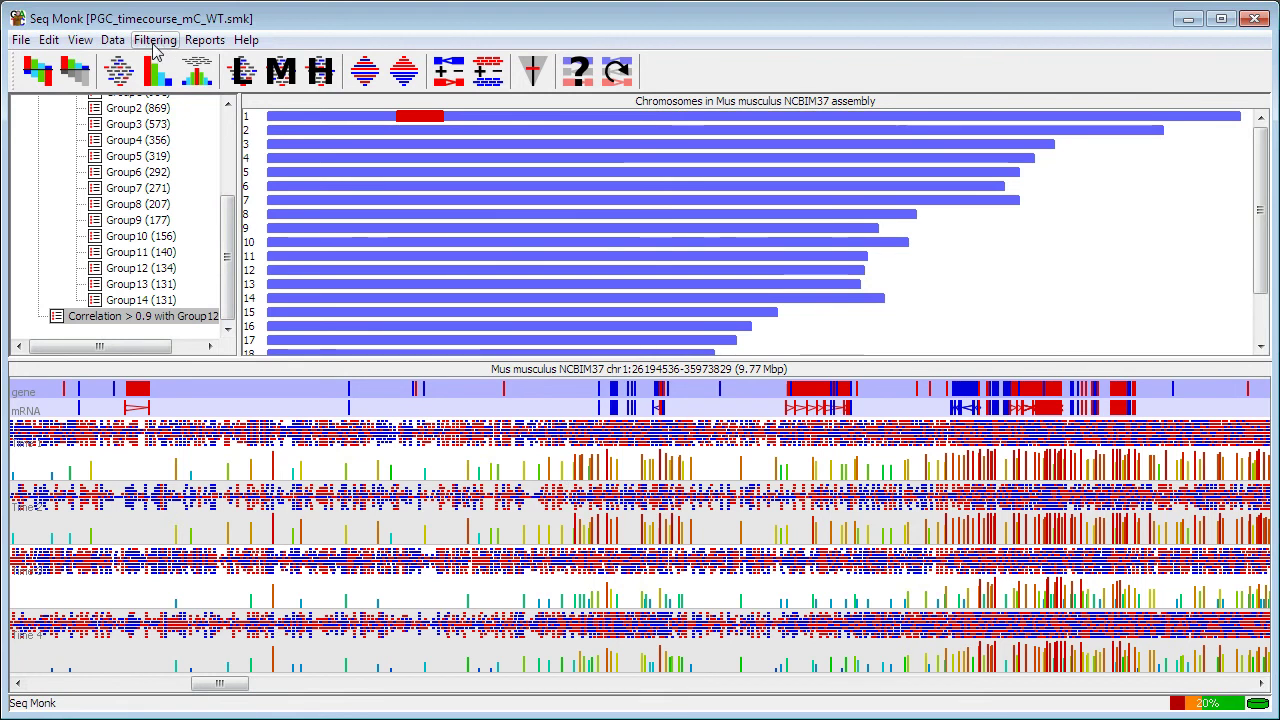
Select All Probes and bring up an enlarged Manual Correlation filter window.
left_click_drag(229, 258, 229, 180)
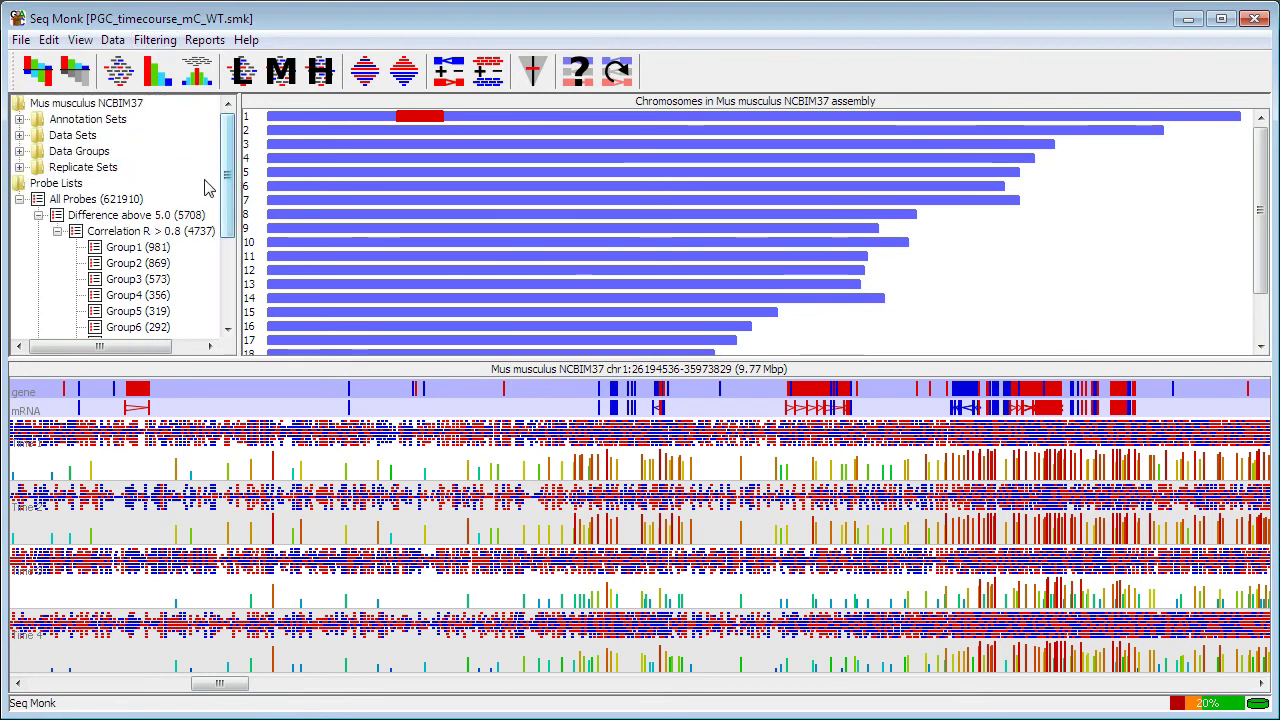
left_click(75, 204)
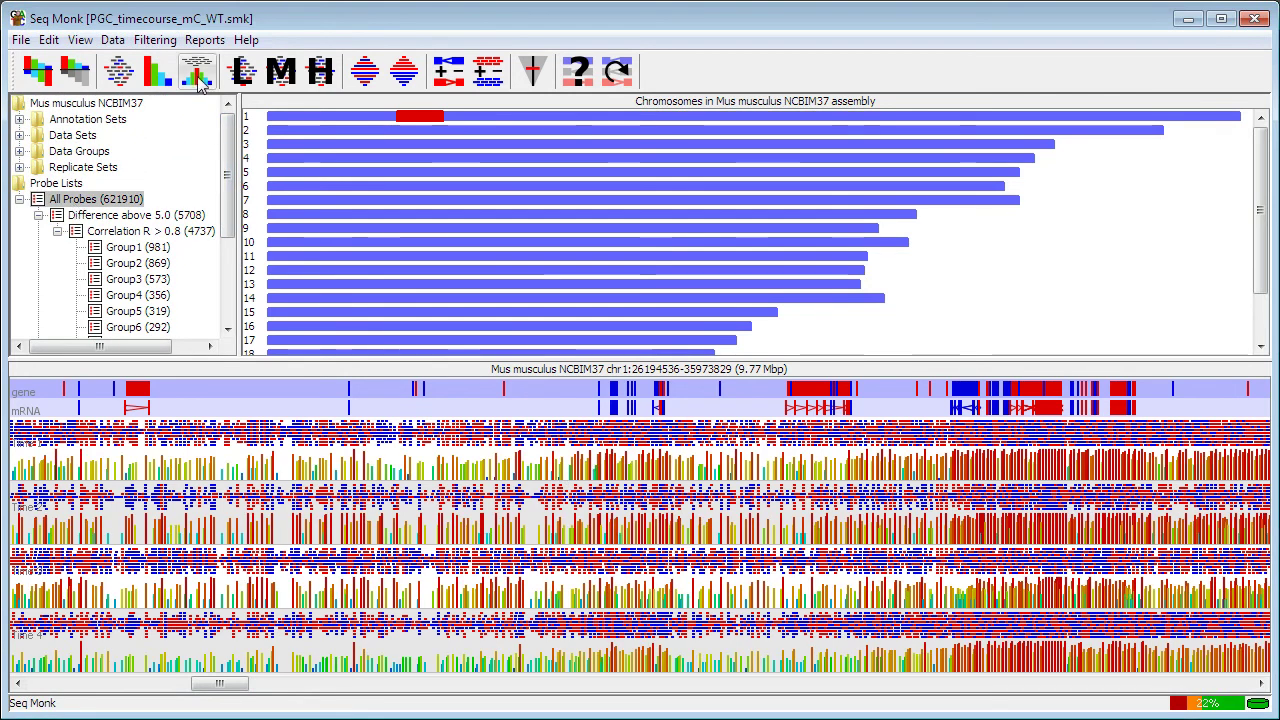
left_click(158, 40)
mouse_move(200, 131)
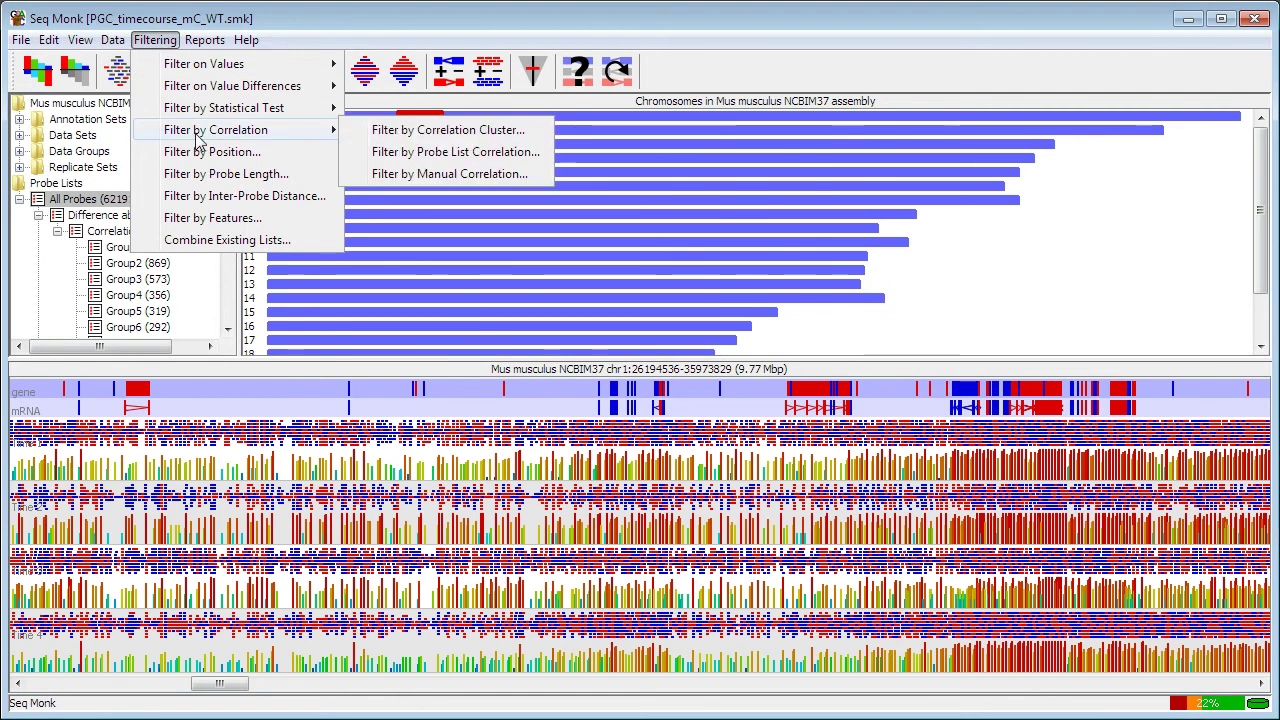
left_click(420, 178)
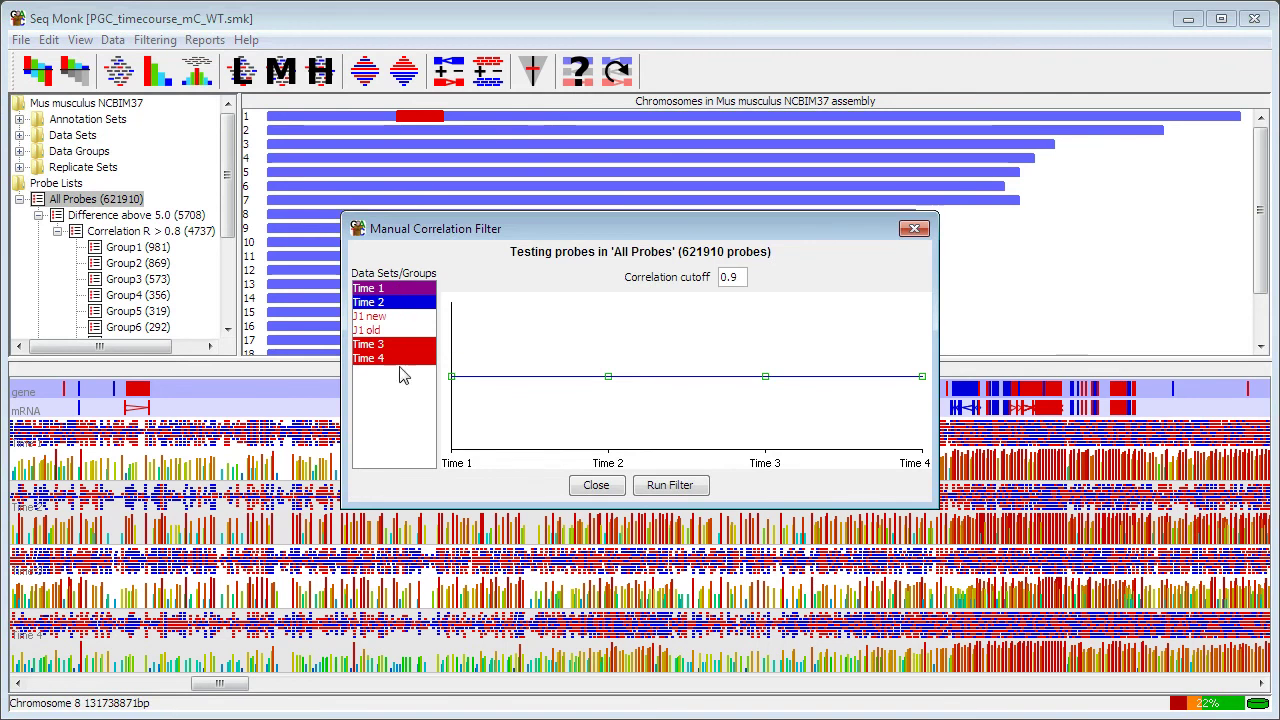
left_click_drag(516, 228, 334, 171)
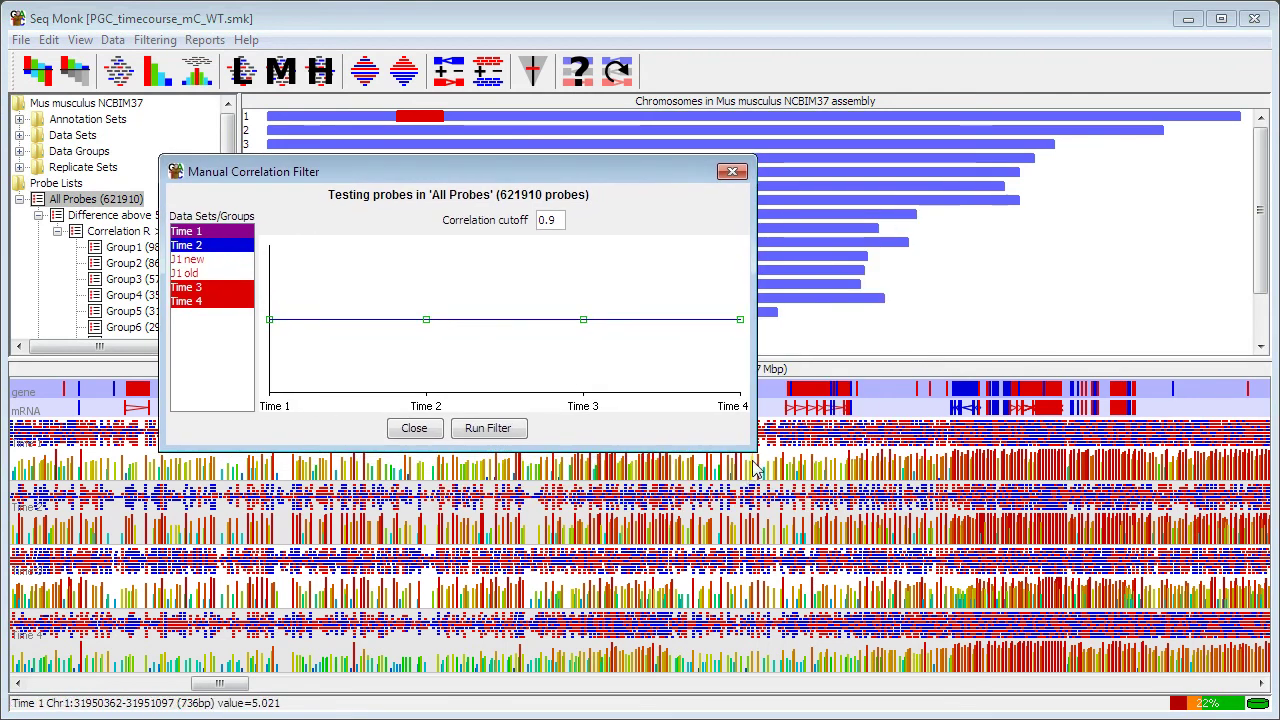
left_click_drag(755, 448, 938, 636)
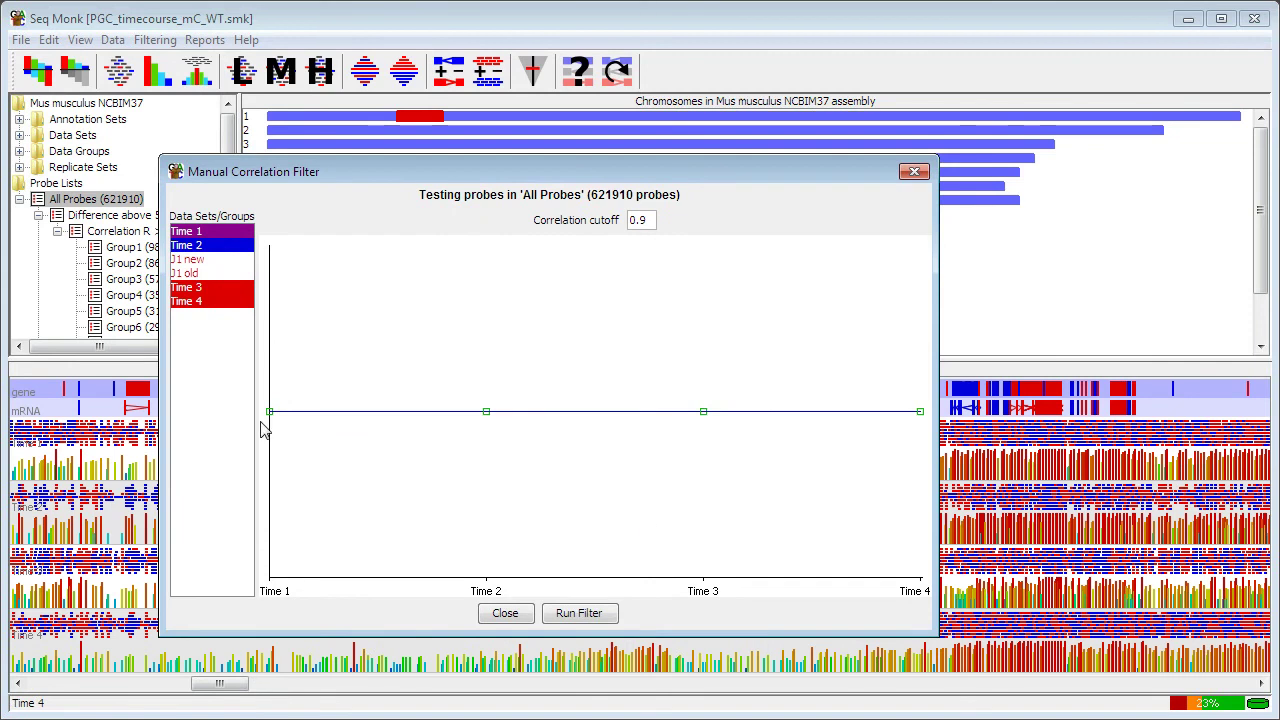
Draw a high–low–high–high profile over Time 1–4 and save the 33069 correlating probes.
left_click_drag(270, 412, 270, 246)
left_click_drag(486, 413, 487, 579)
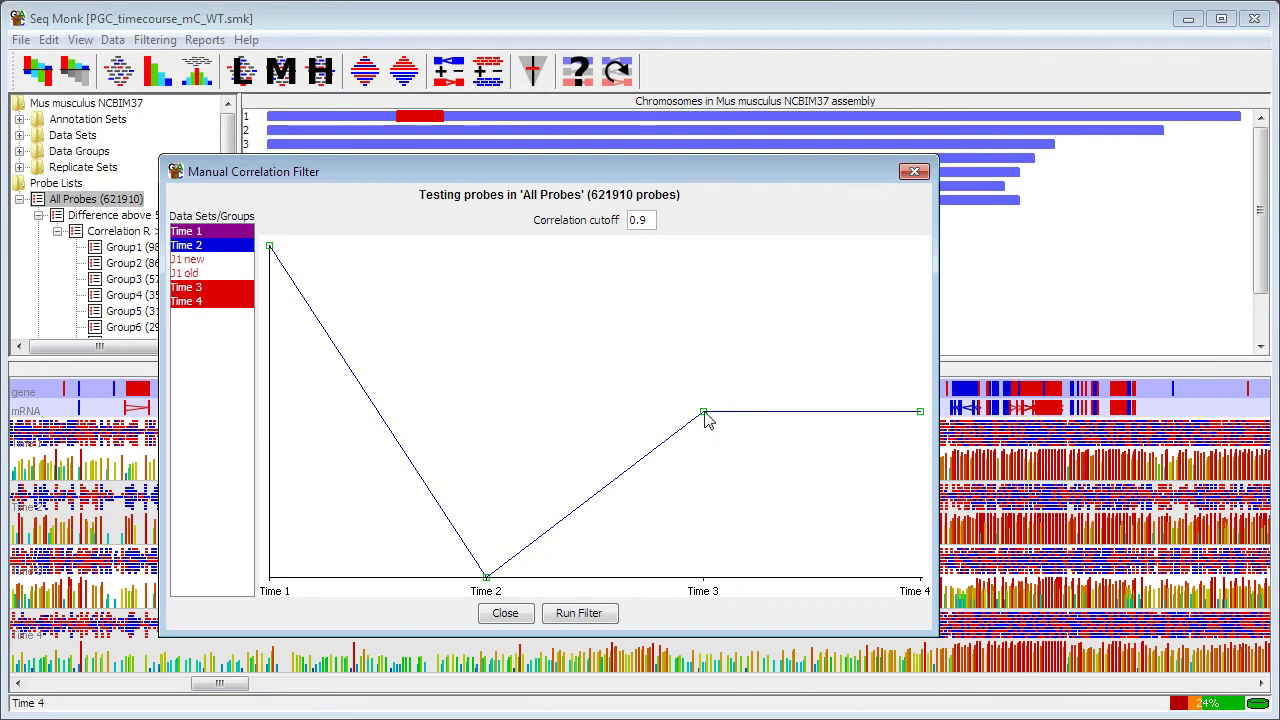
left_click_drag(704, 412, 703, 246)
left_click_drag(920, 412, 920, 246)
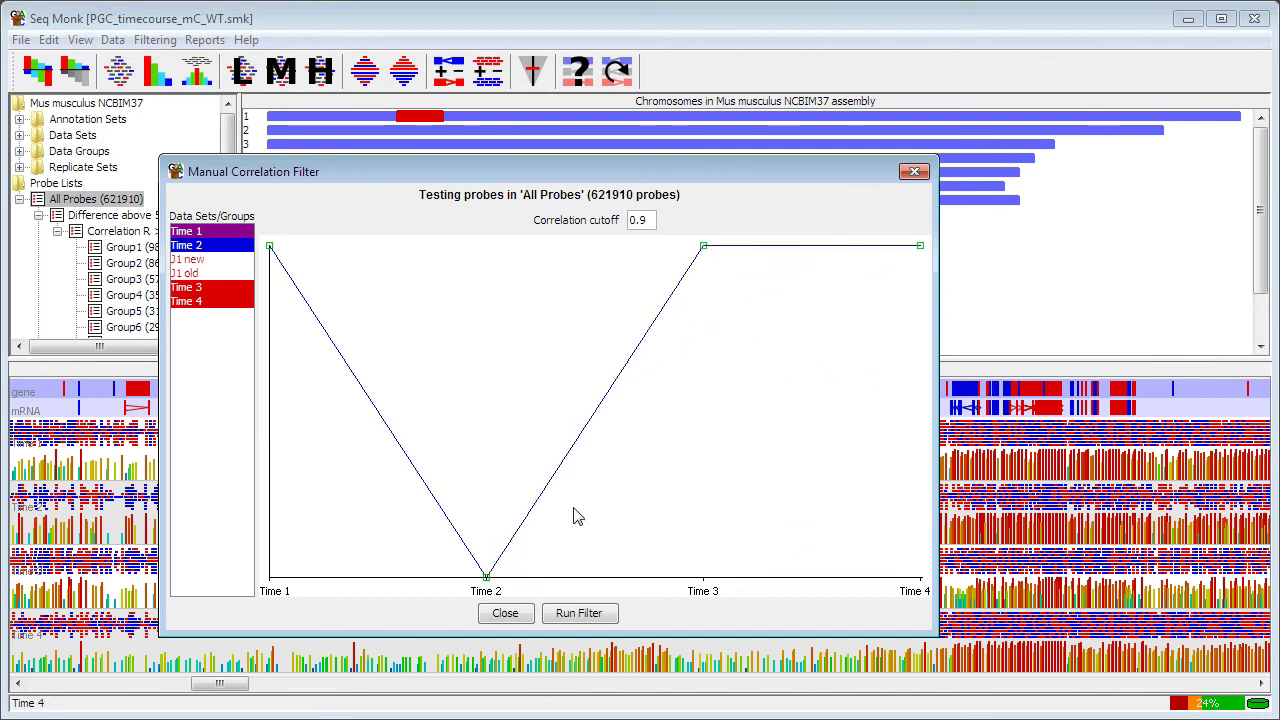
left_click(580, 613)
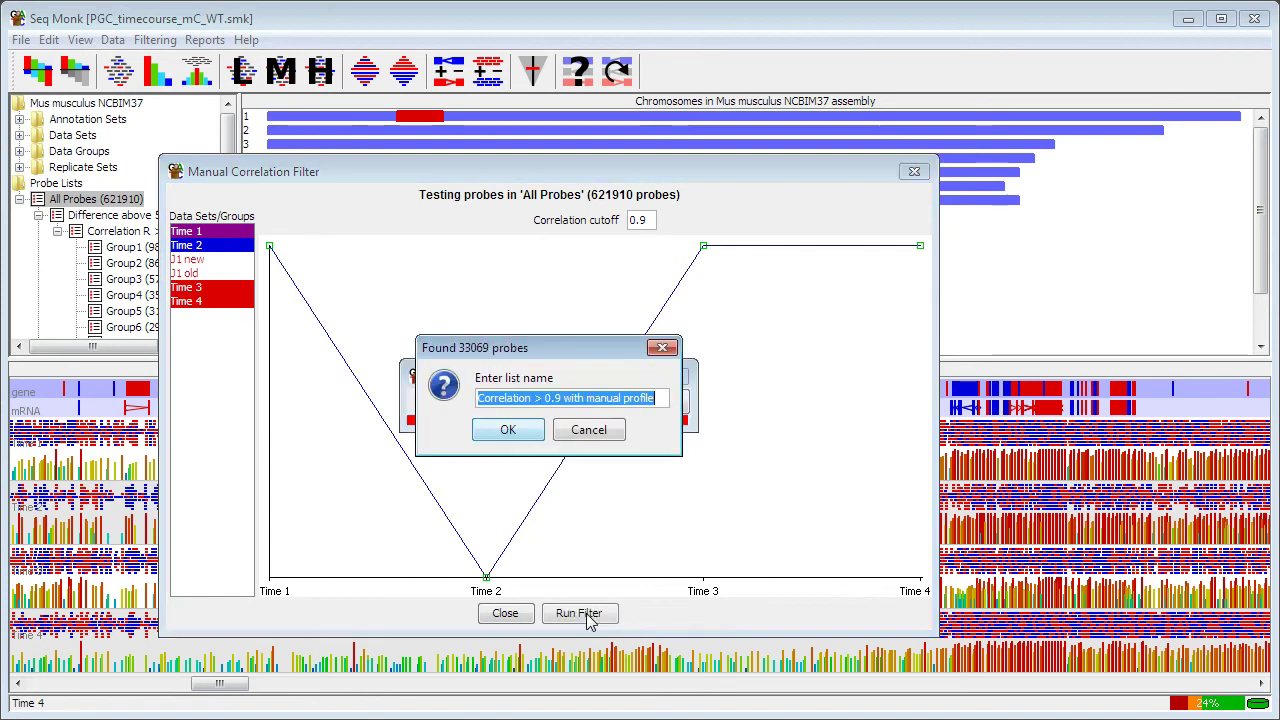
left_click(506, 431)
left_click(505, 613)
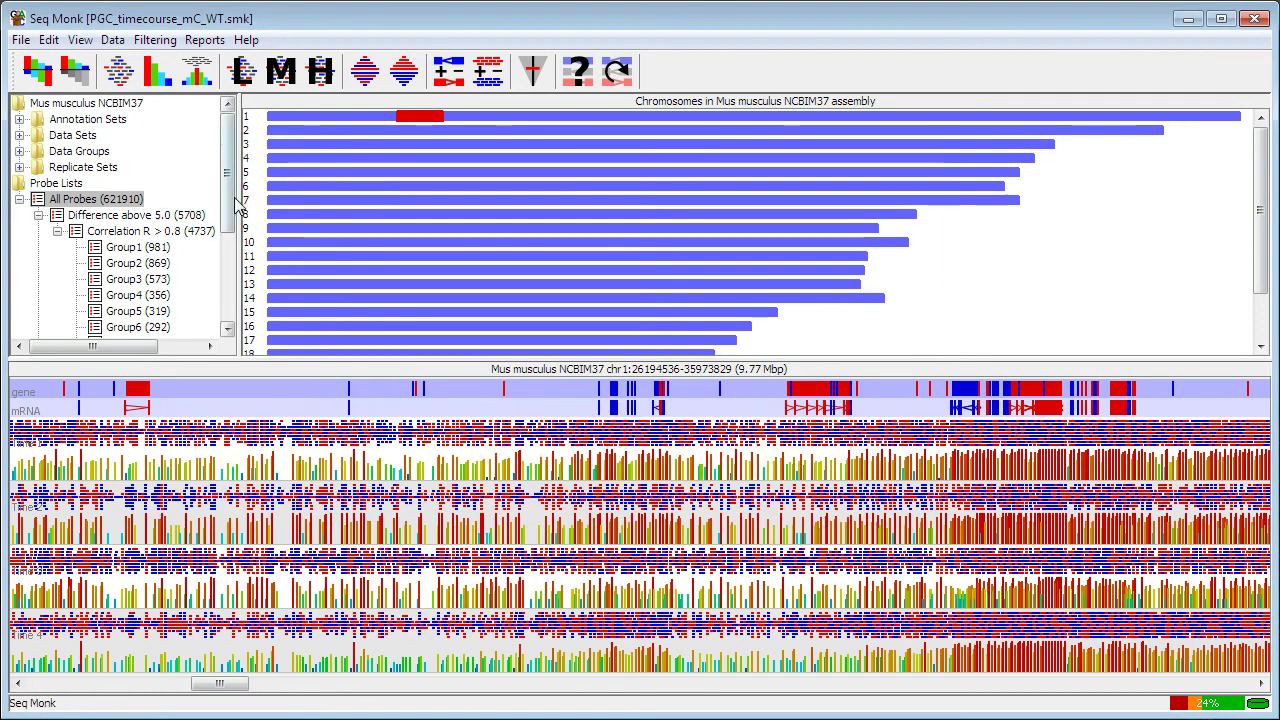
Plot the 'Correlation > 0.9 with manual profile' list as a normalised line graph.
left_click_drag(225, 230, 225, 318)
left_click(200, 316)
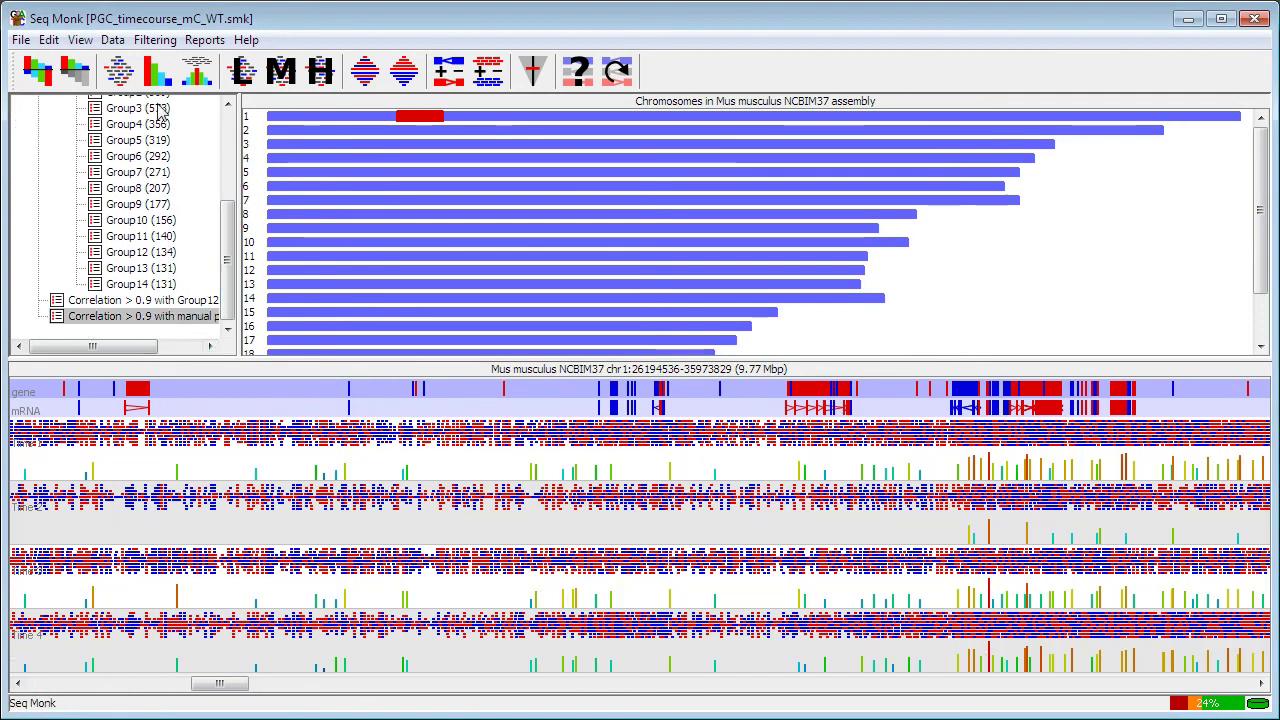
left_click(80, 40)
mouse_move(150, 358)
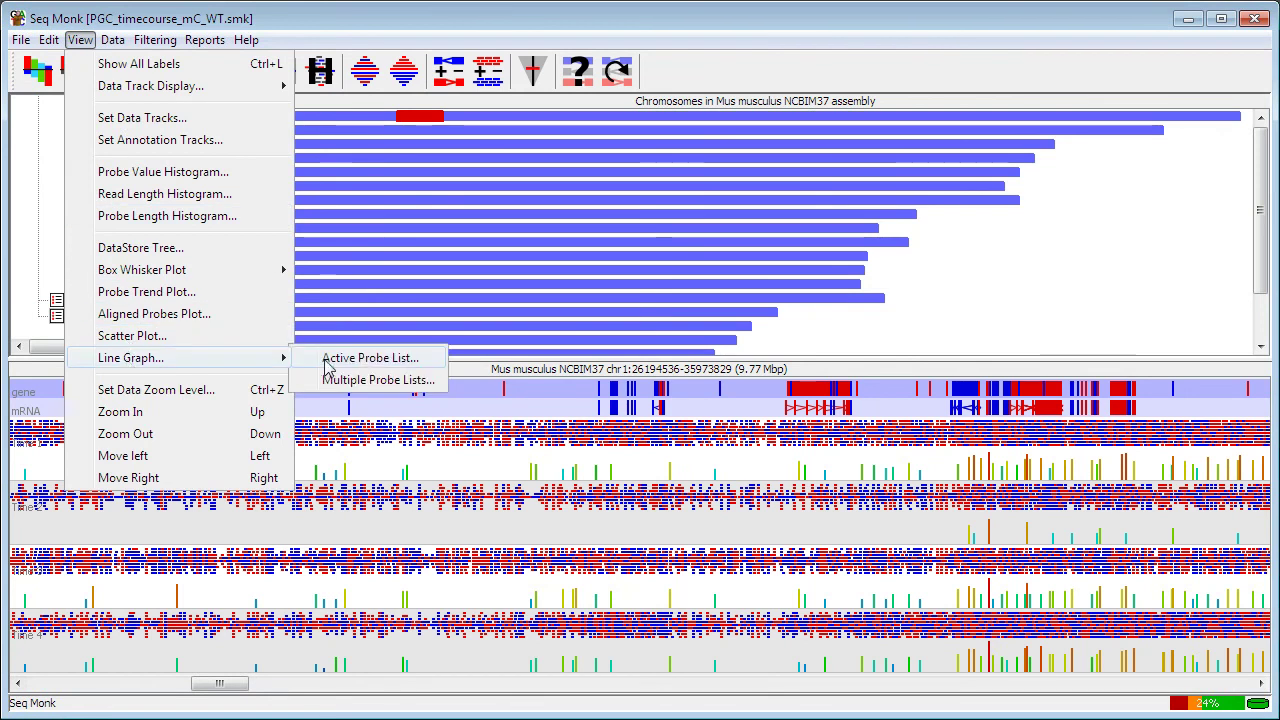
left_click(365, 358)
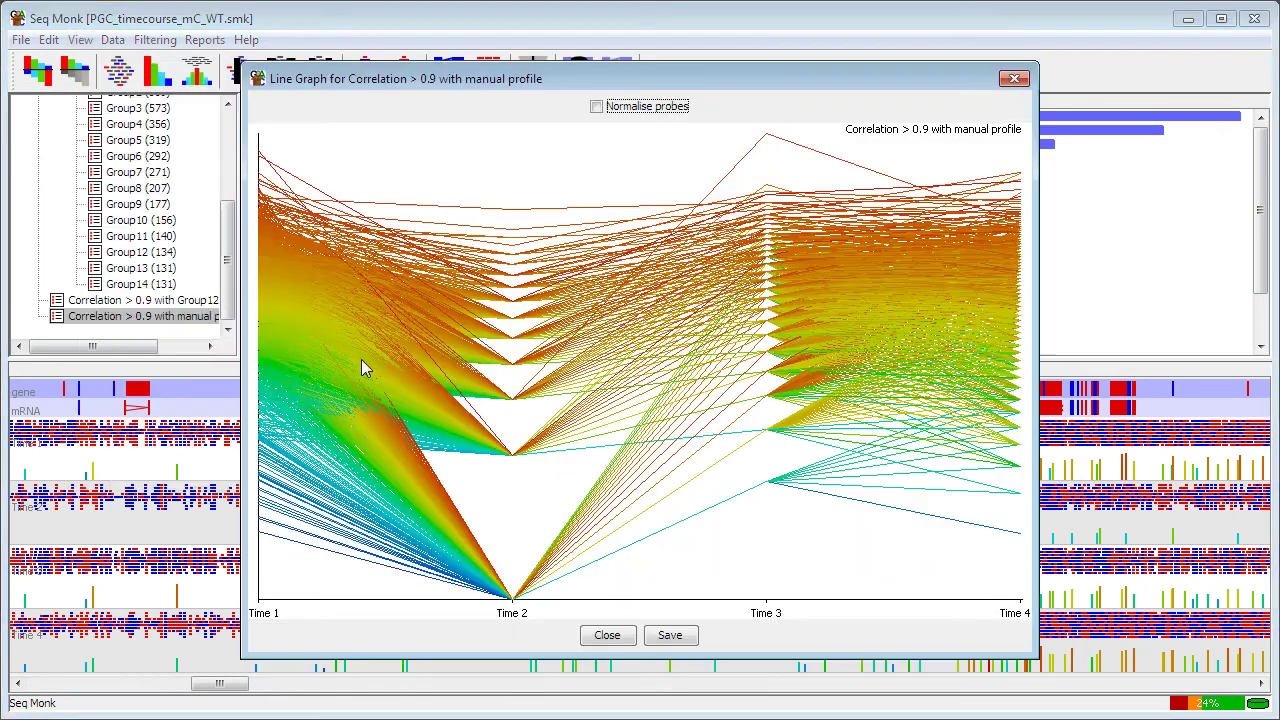
left_click(597, 106)
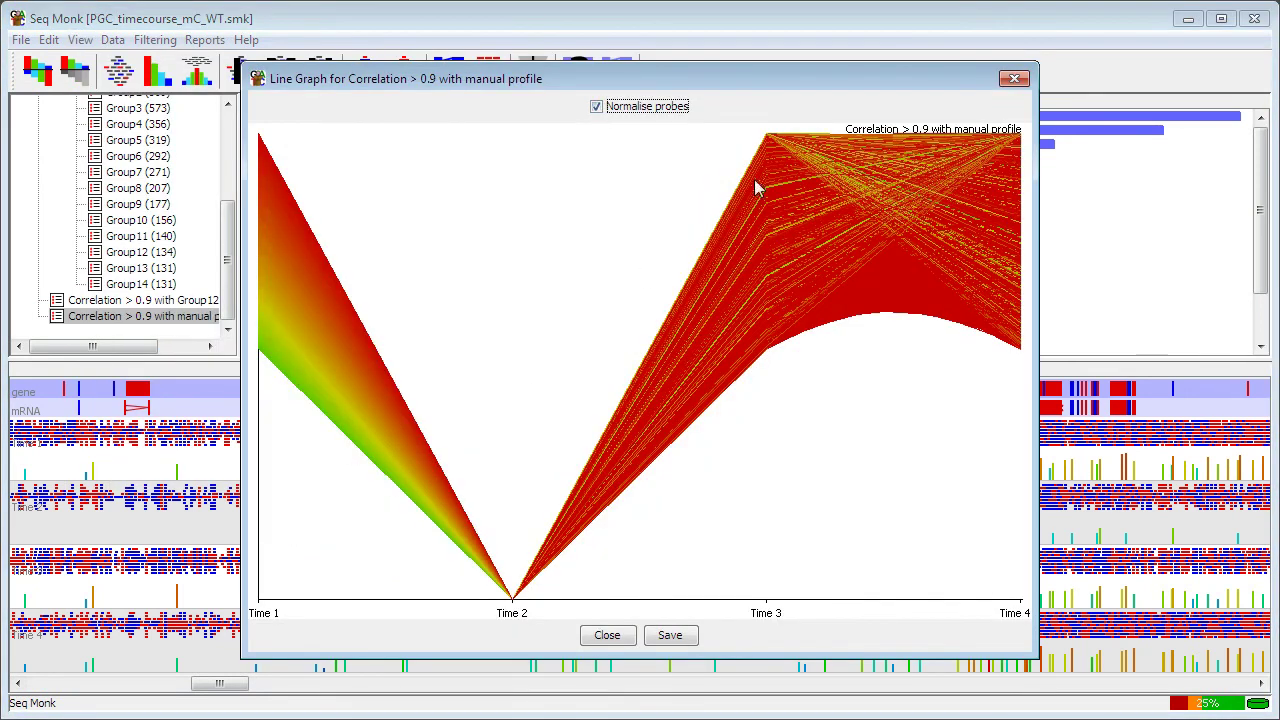